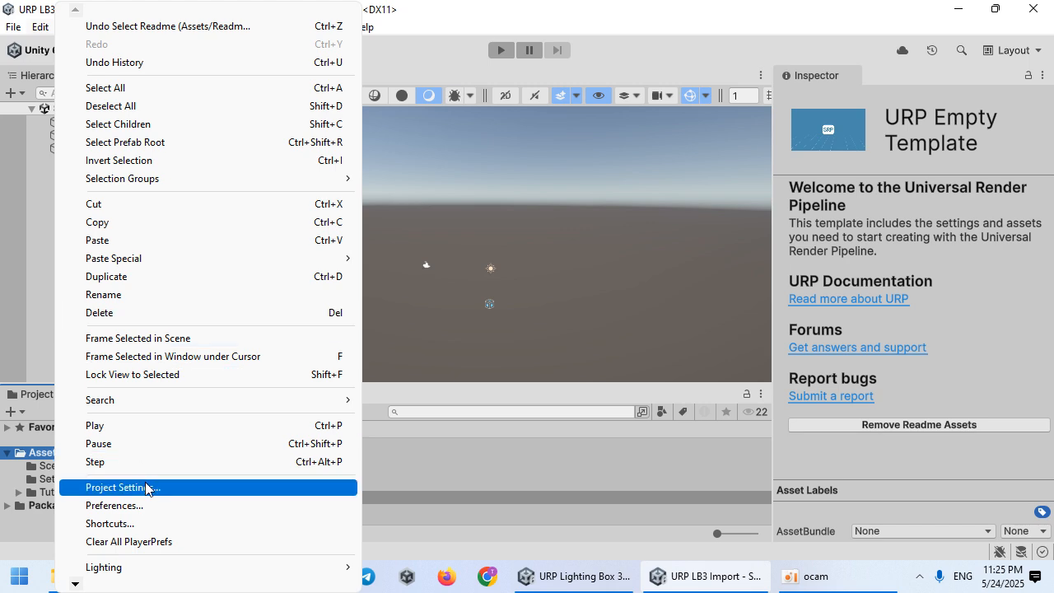
Import the complete URP_LightingBox_3 package into the project.
{"action": "left_click", "coordinate": [144, 488]}
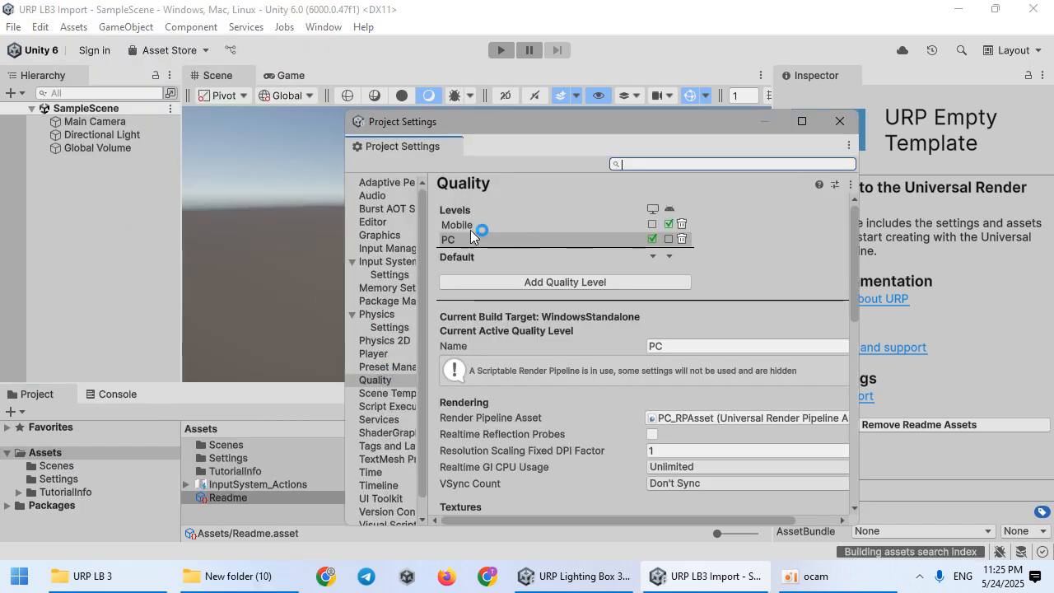
{"action": "left_click", "coordinate": [839, 121]}
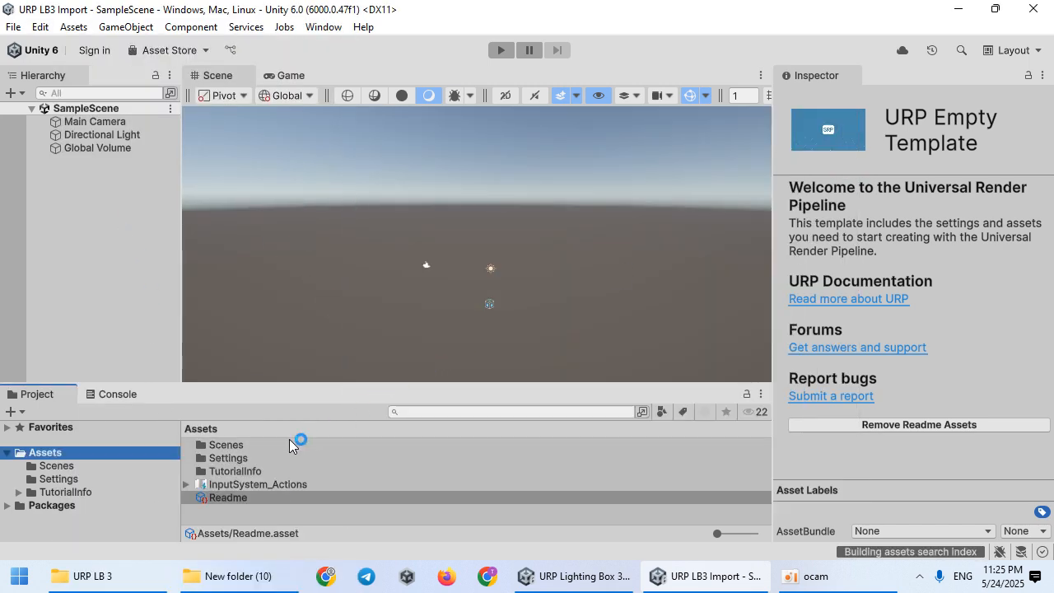
{"action": "left_click", "coordinate": [248, 576]}
{"action": "left_click_drag", "start_coordinate": [218, 165], "coordinate": [551, 444]}
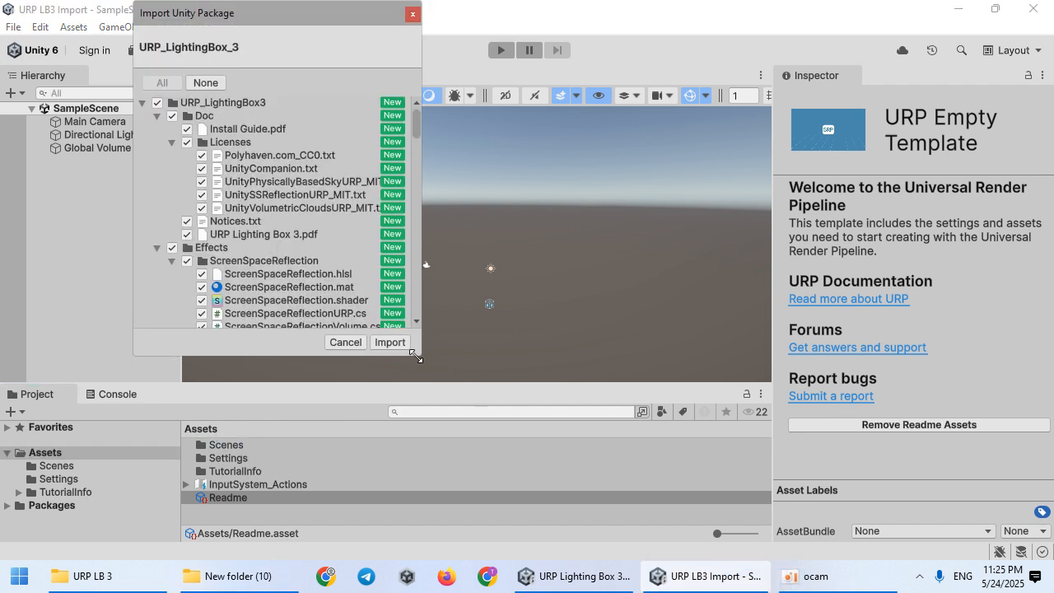
{"action": "left_click", "coordinate": [143, 103]}
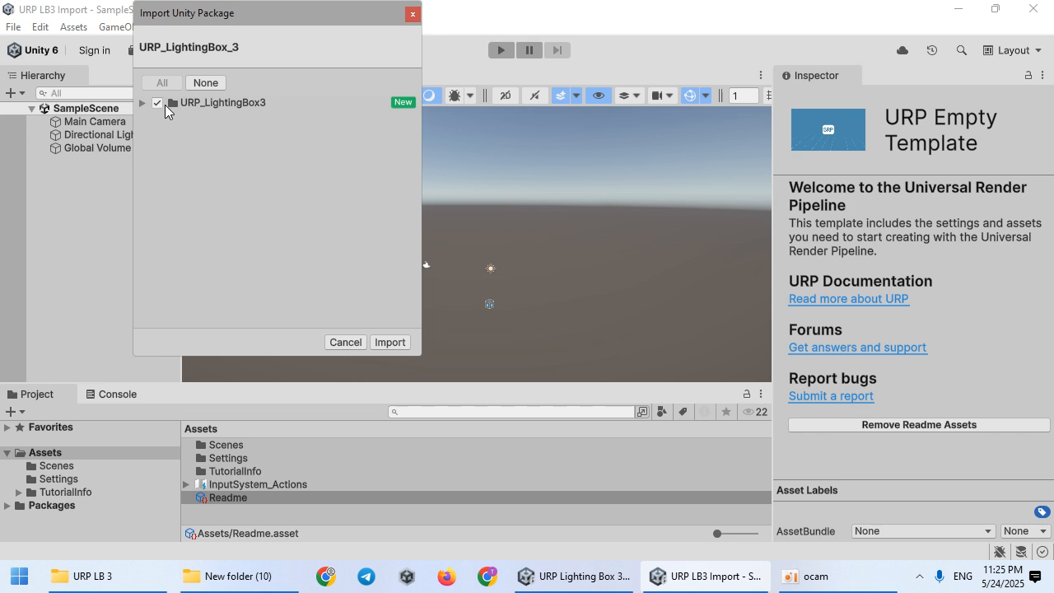
{"action": "left_click", "coordinate": [389, 342]}
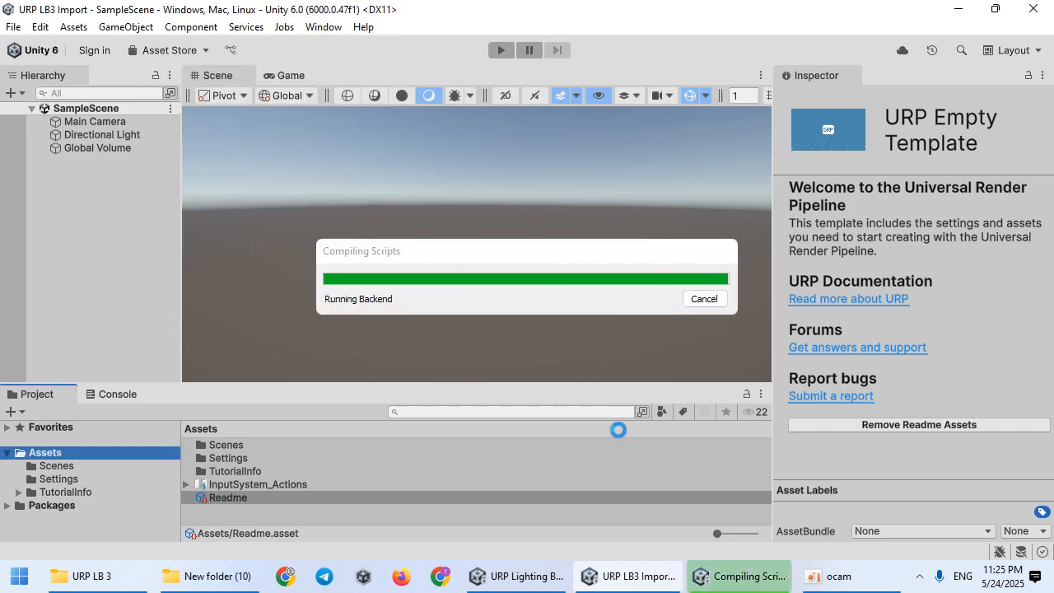
{"action": "left_click", "coordinate": [813, 580]}
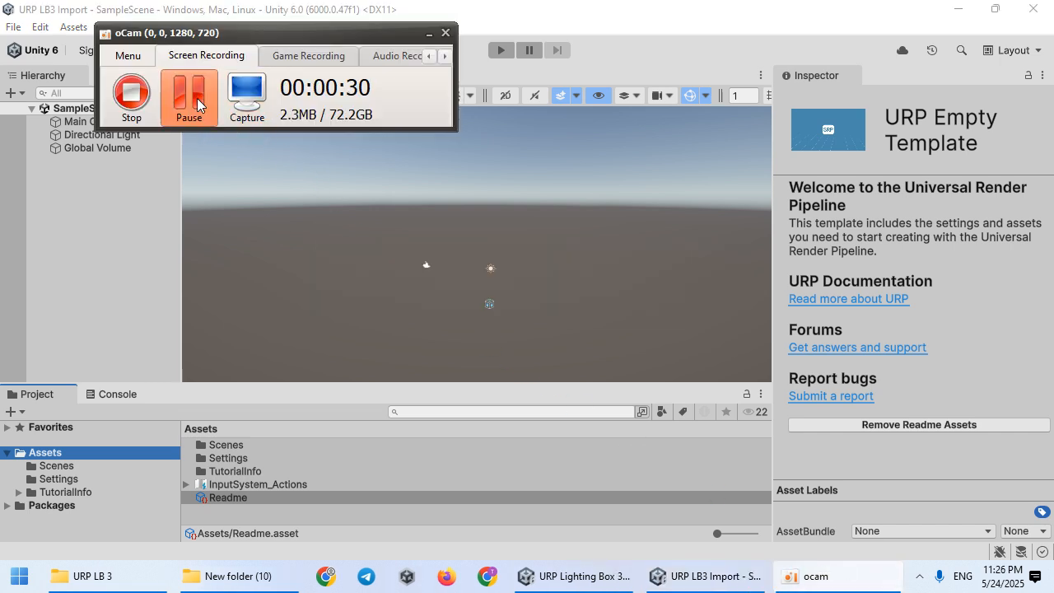
{"action": "left_click", "coordinate": [627, 511]}
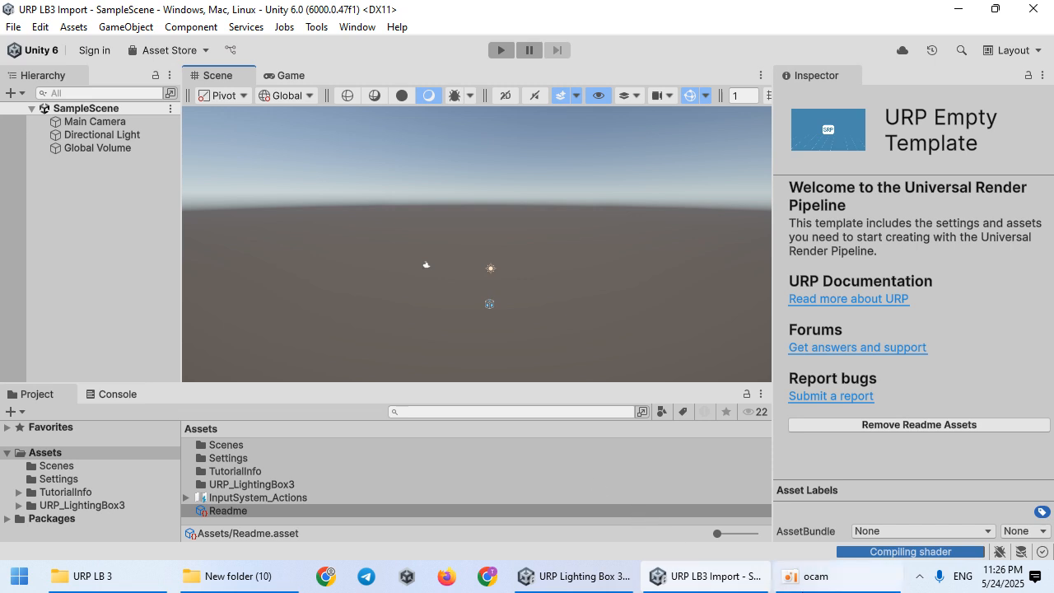
{"action": "left_click", "coordinate": [809, 576]}
{"action": "left_click", "coordinate": [296, 328]}
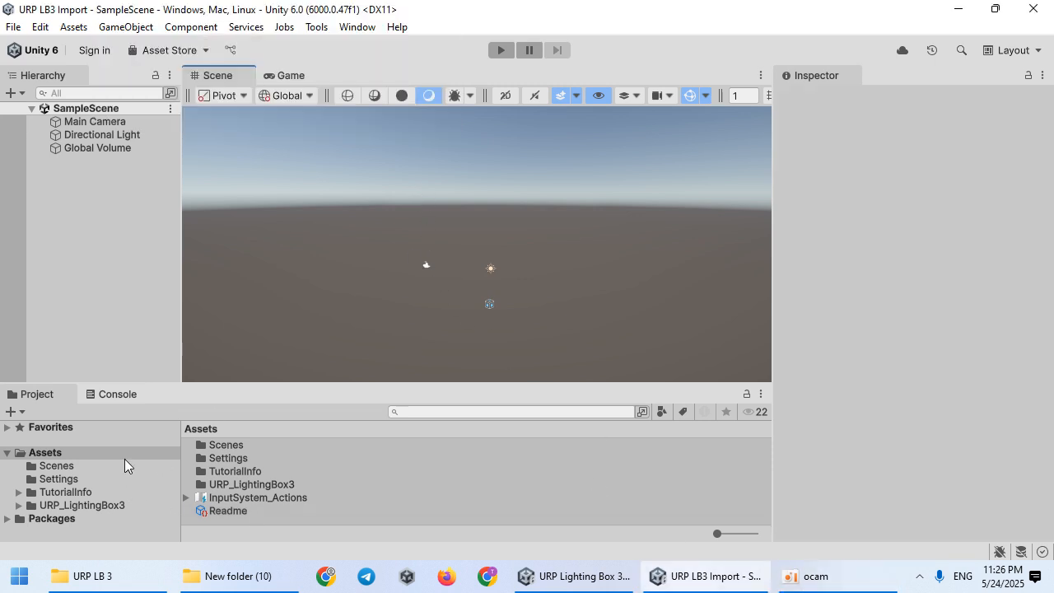
In the project's Quality settings, delete the Mobile and PC levels and add new quality levels to make five in total.
{"action": "left_click", "coordinate": [40, 26]}
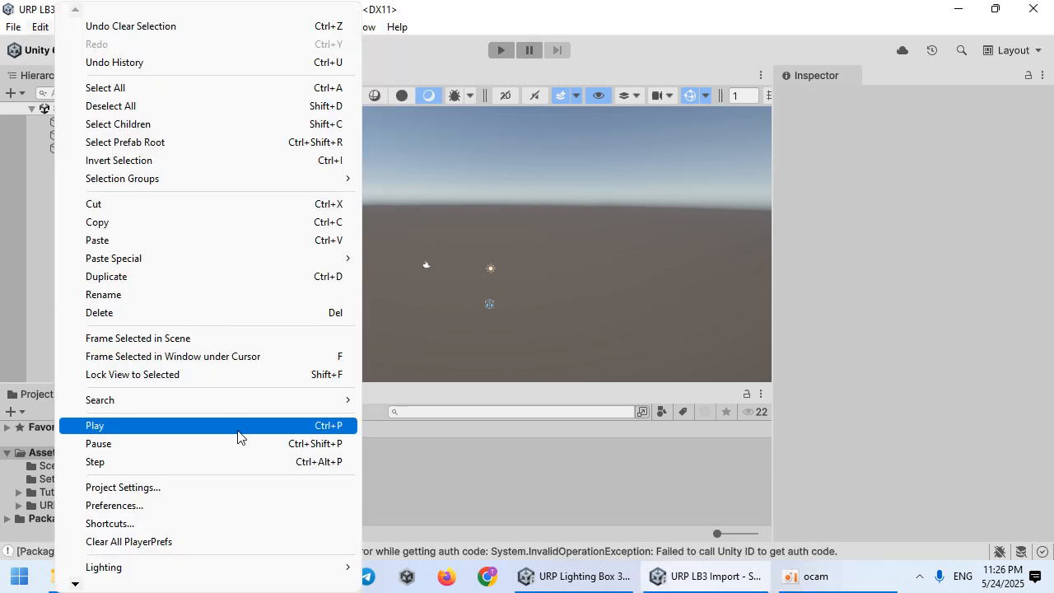
{"action": "left_click", "coordinate": [148, 487]}
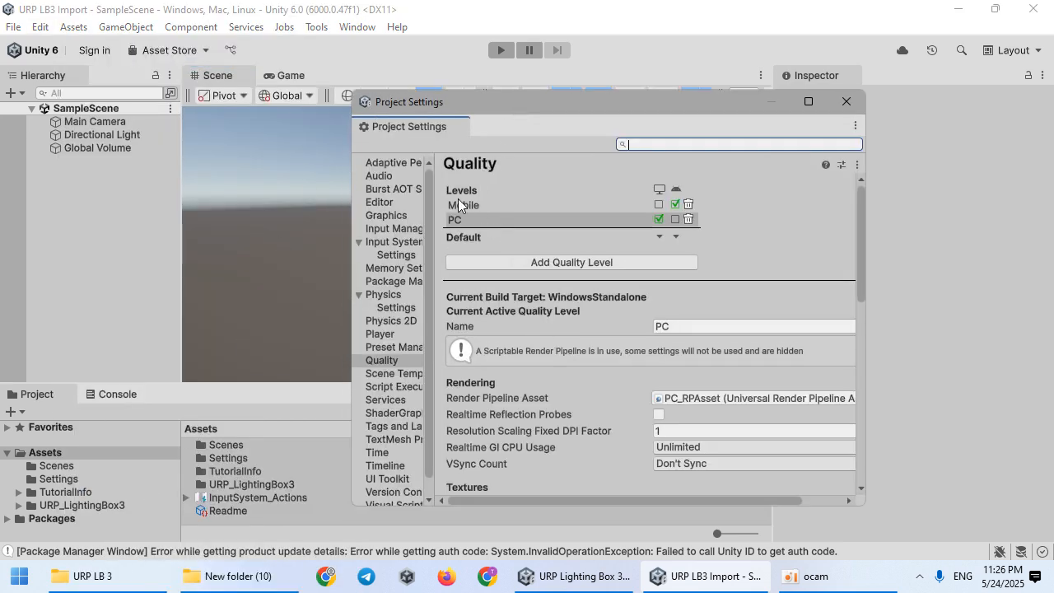
{"action": "left_click", "coordinate": [688, 205]}
{"action": "left_click", "coordinate": [621, 249]}
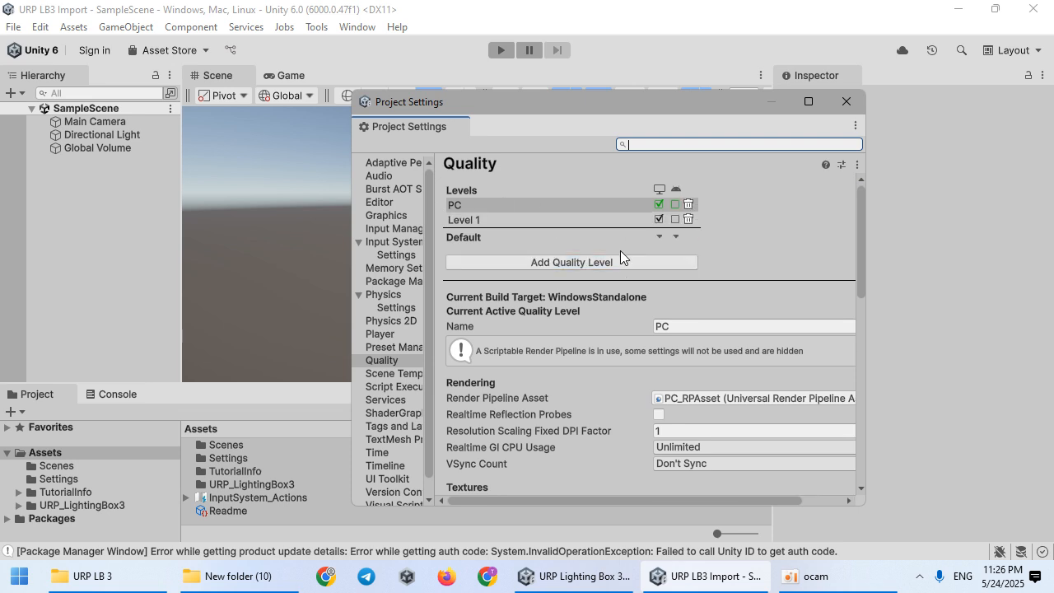
{"action": "left_click", "coordinate": [689, 206]}
{"action": "left_click", "coordinate": [539, 248]}
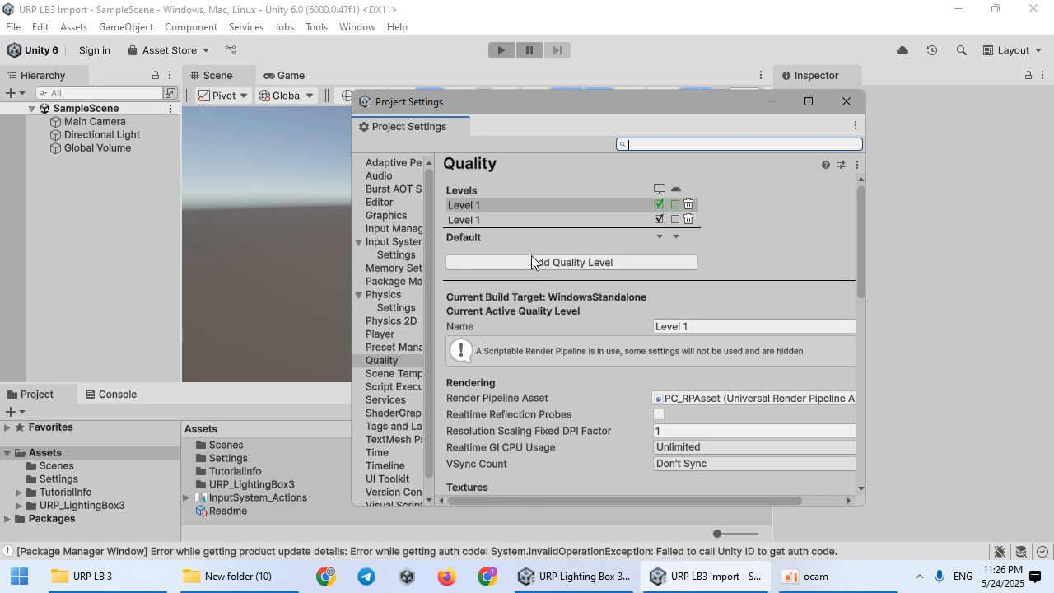
{"action": "left_click", "coordinate": [535, 263]}
{"action": "left_click", "coordinate": [531, 277]}
{"action": "left_click", "coordinate": [518, 298]}
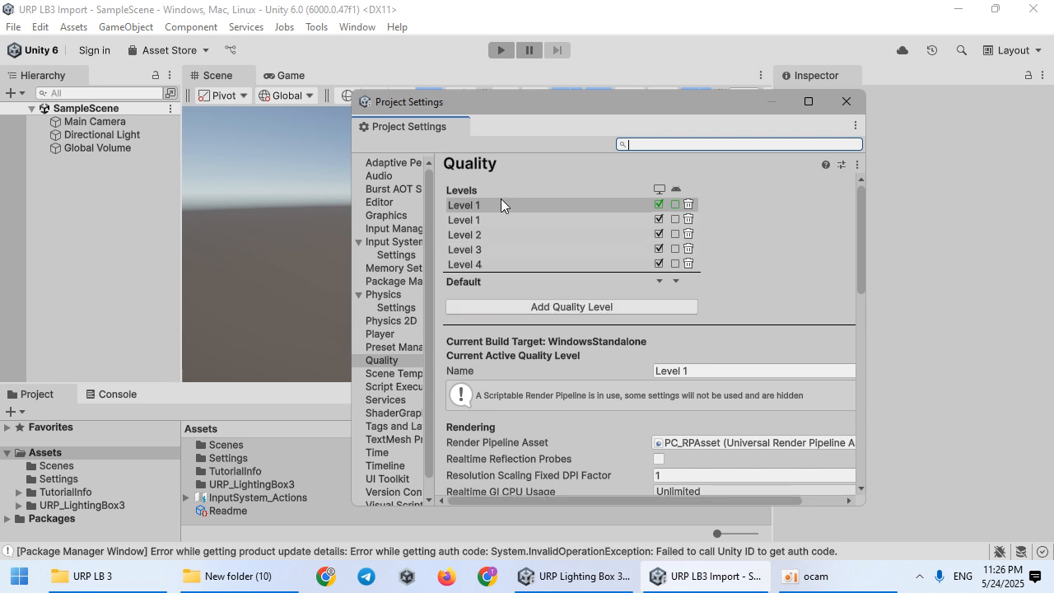
Rename the first quality level Very Low and the second one Low.
{"action": "left_click", "coordinate": [676, 370]}
{"action": "type", "text": "Very Low"}
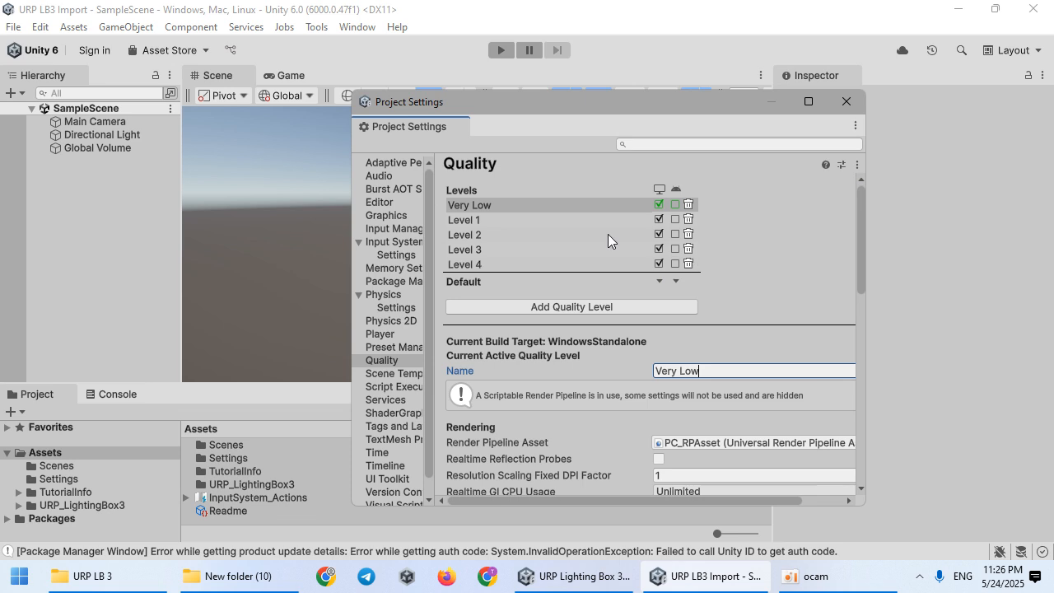
{"action": "left_click", "coordinate": [566, 235]}
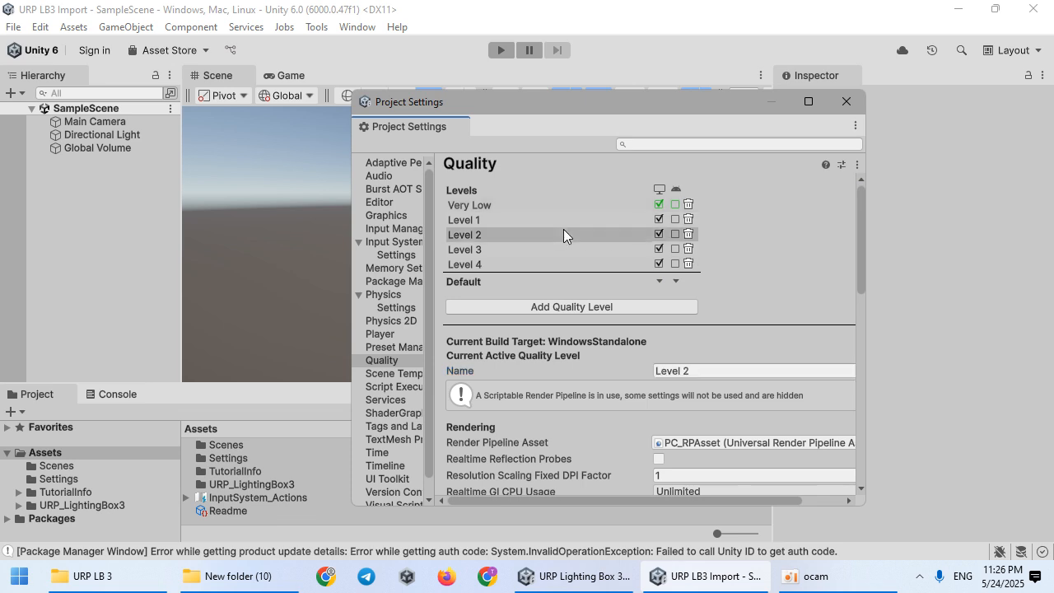
{"action": "left_click", "coordinate": [560, 221]}
{"action": "left_click", "coordinate": [706, 374]}
{"action": "type", "text": "Low"}
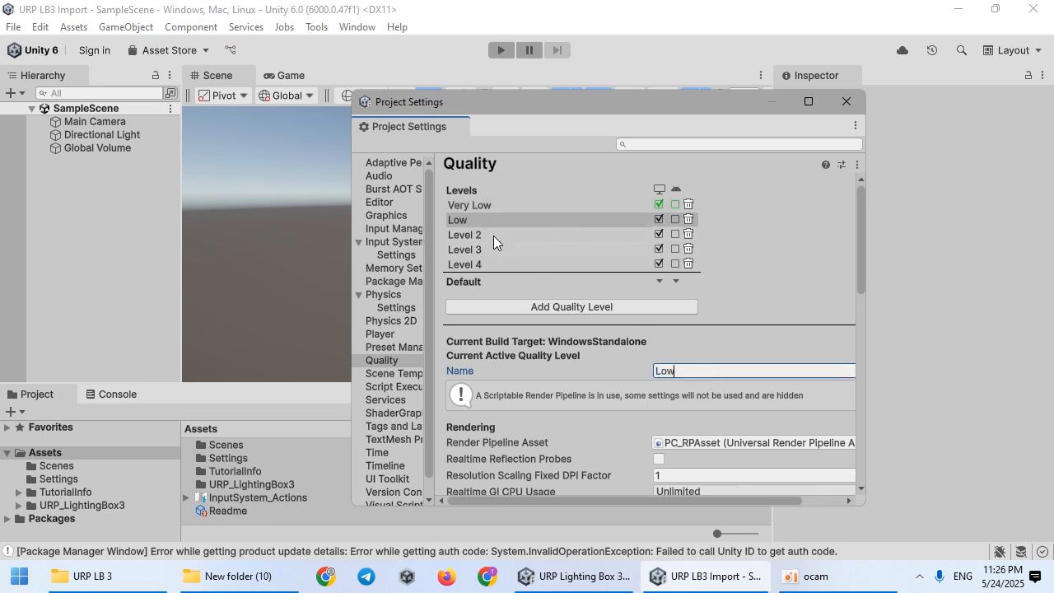
Rename the third, fourth and fifth quality levels Medium, High and Ultra.
{"action": "left_click", "coordinate": [494, 236]}
{"action": "left_click", "coordinate": [700, 372]}
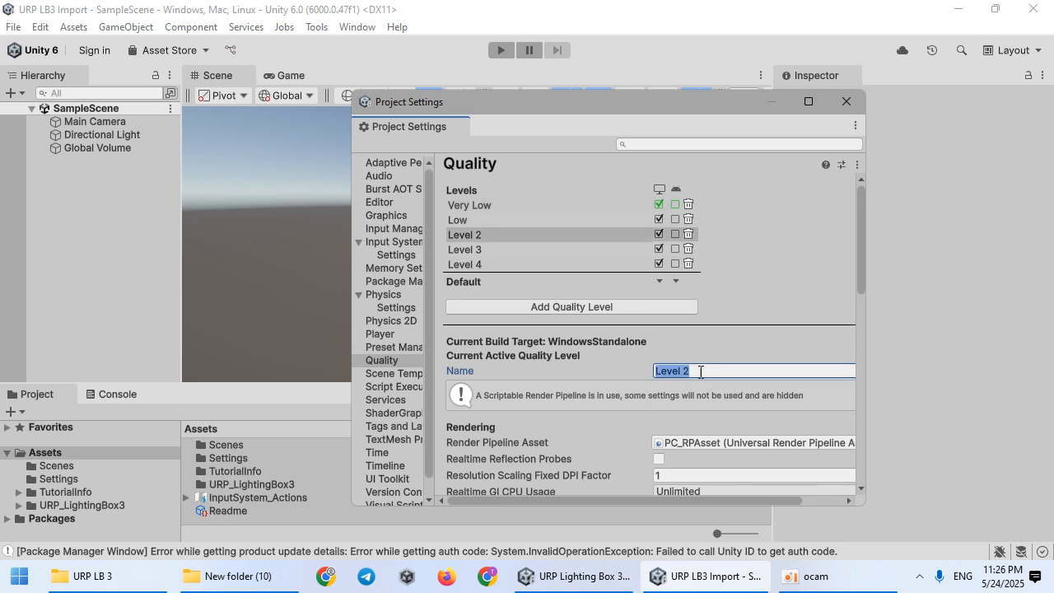
{"action": "type", "text": "Medium"}
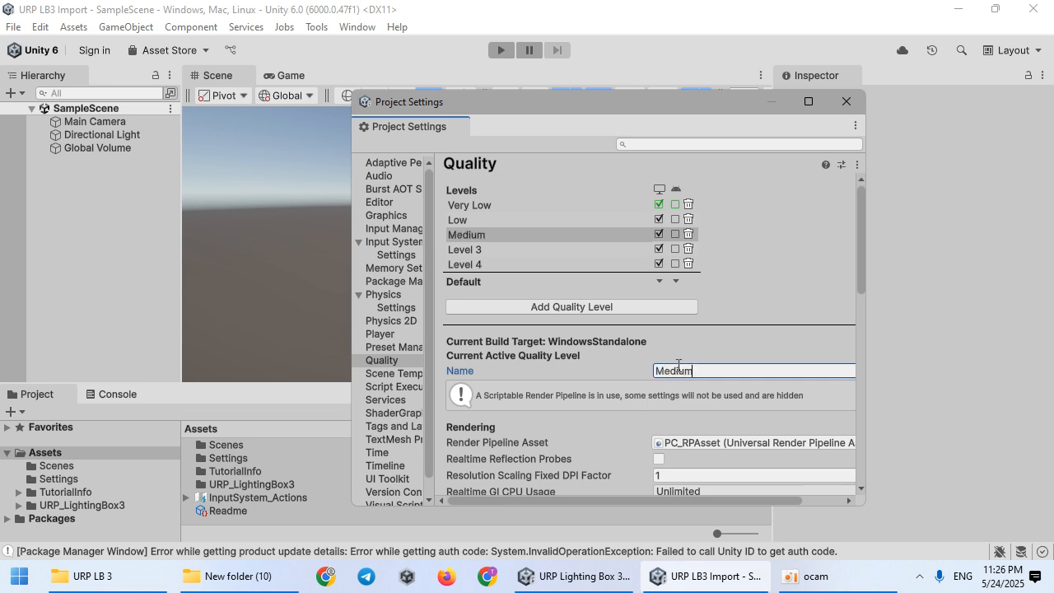
{"action": "left_click", "coordinate": [511, 251]}
{"action": "left_click", "coordinate": [674, 372]}
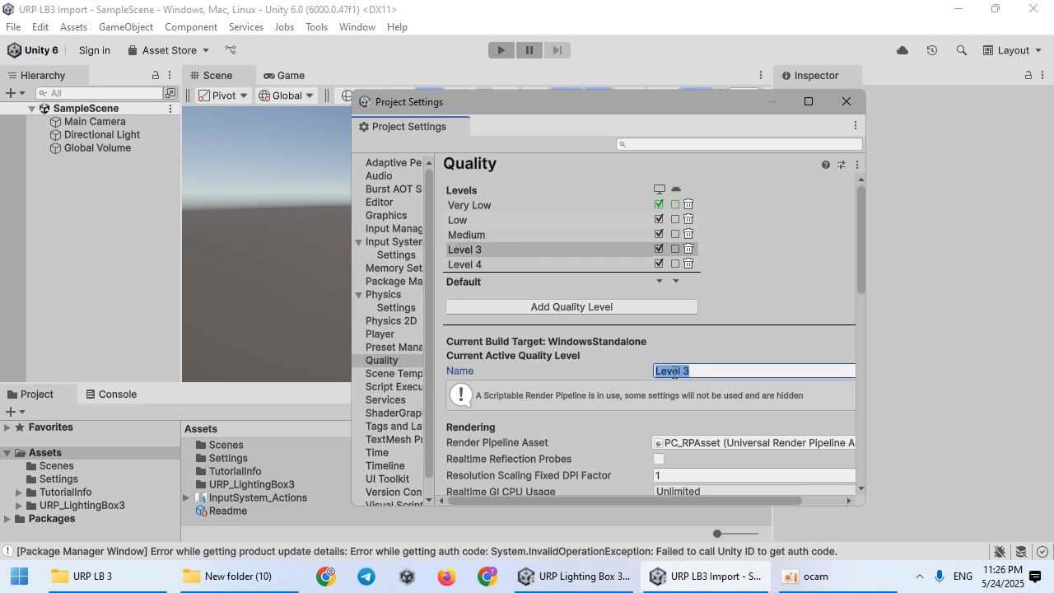
{"action": "type", "text": "High"}
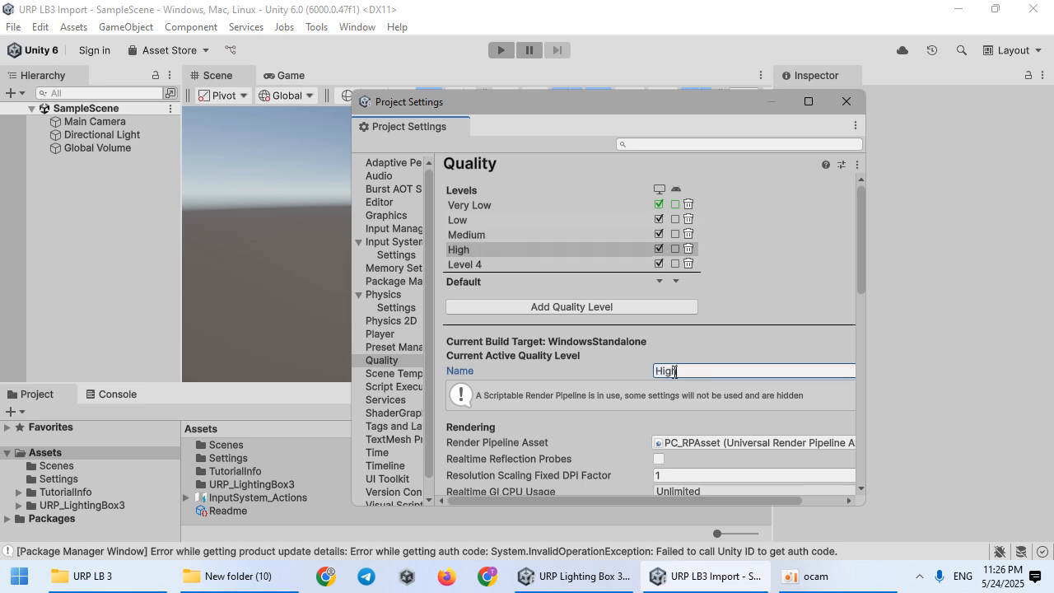
{"action": "left_click", "coordinate": [486, 265]}
{"action": "left_click", "coordinate": [704, 370]}
{"action": "type", "text": "Ultra"}
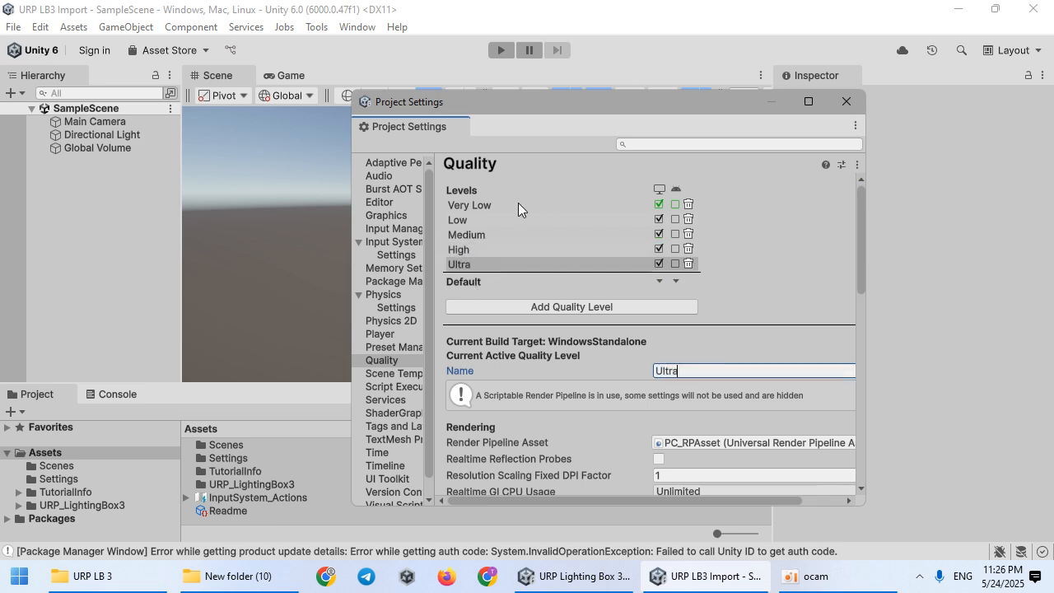
For the Very Low quality level, set LOD Bias to 1 and Skin Weights to 2 Bones.
{"action": "left_click", "coordinate": [518, 206]}
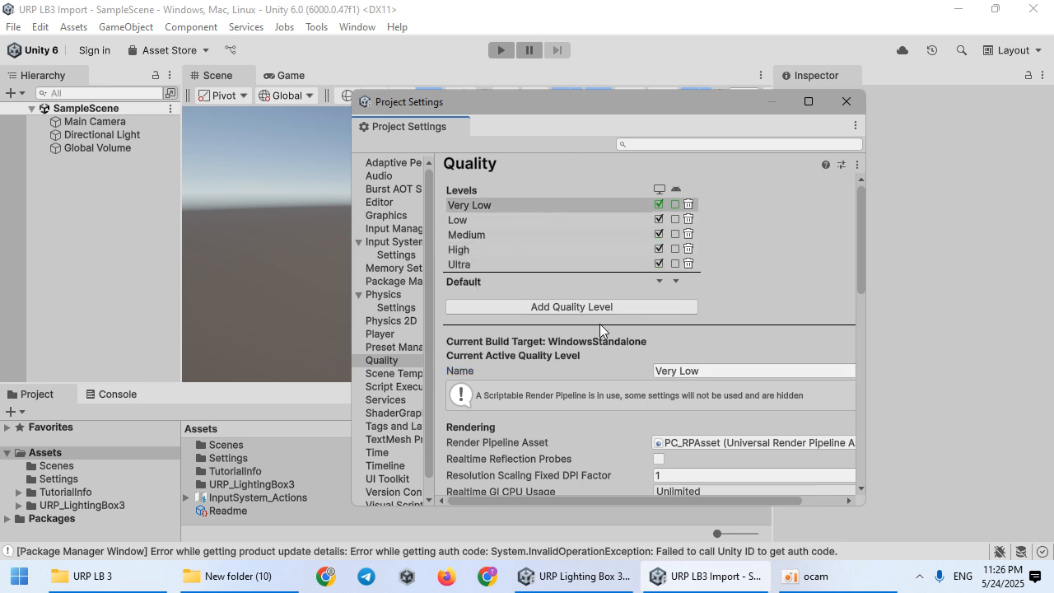
{"action": "scroll", "coordinate": [626, 375], "scroll_direction": "down", "scroll_amount": 10}
{"action": "scroll", "coordinate": [717, 319], "scroll_direction": "down", "scroll_amount": 8}
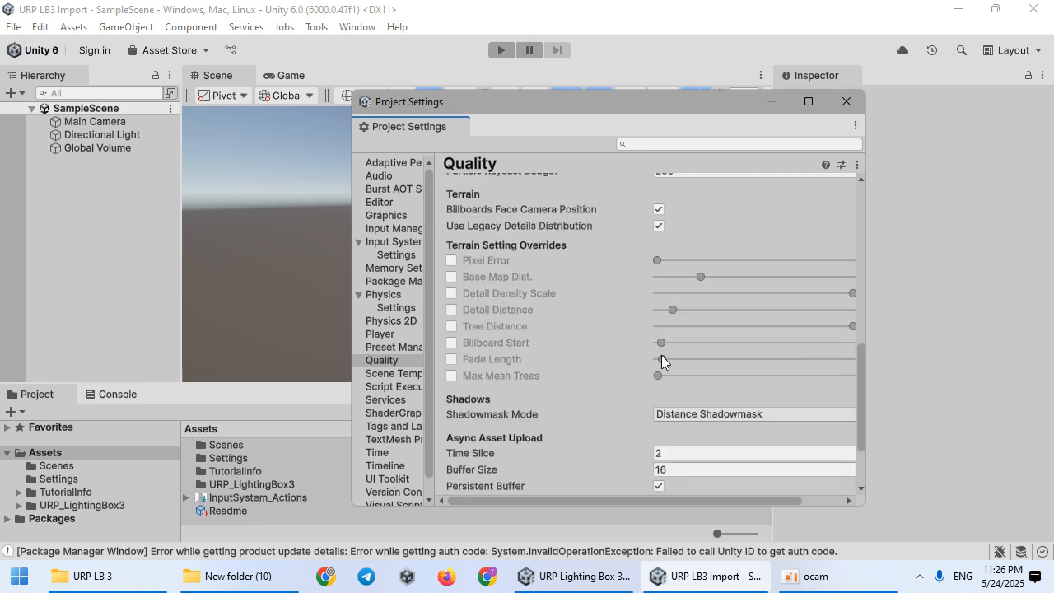
{"action": "left_click", "coordinate": [677, 402]}
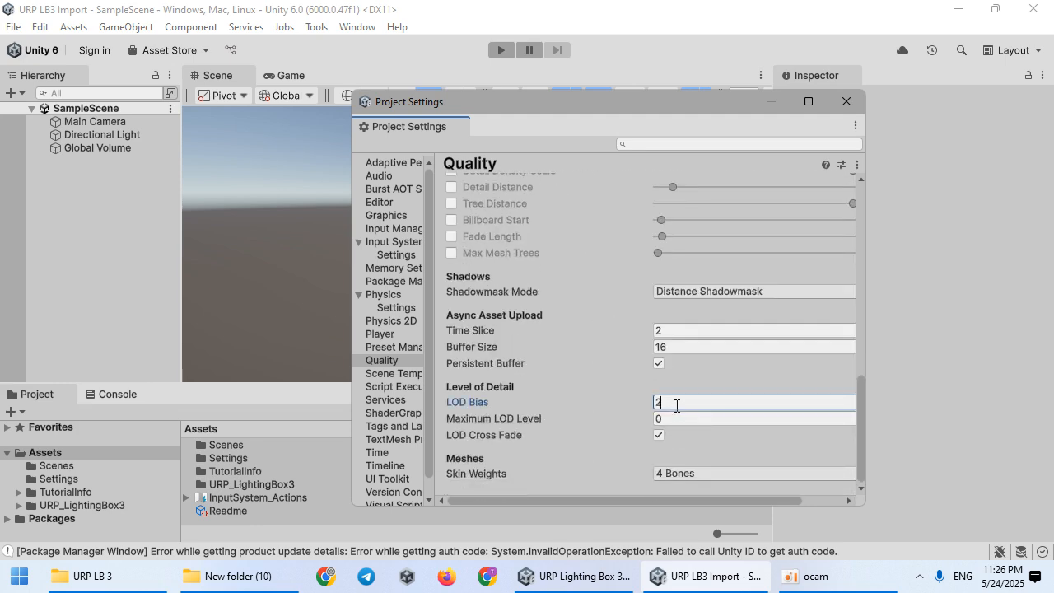
{"action": "type", "text": "1"}
{"action": "left_click", "coordinate": [702, 476]}
{"action": "left_click", "coordinate": [704, 507]}
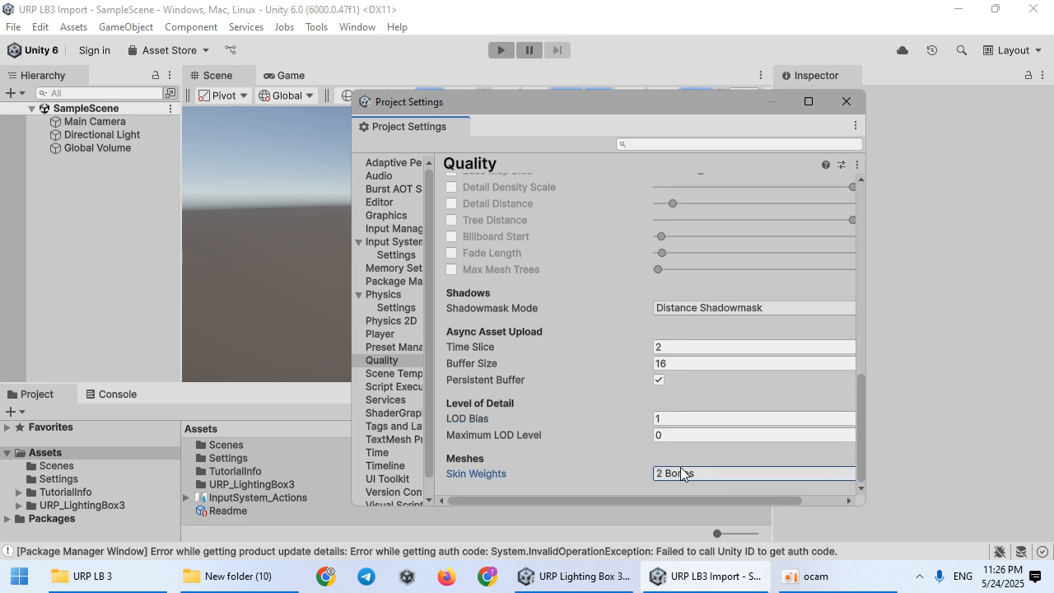
For the Low quality level, set LOD Bias to 1 and Skin Weights to 2 Bones.
{"action": "scroll", "coordinate": [622, 401], "scroll_direction": "up", "scroll_amount": 15}
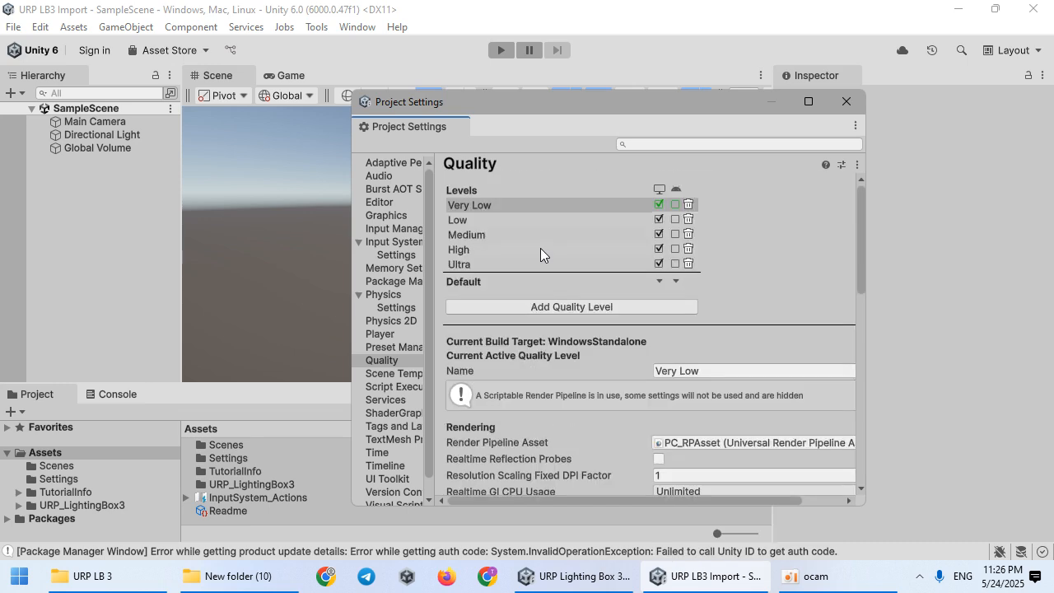
{"action": "left_click", "coordinate": [519, 220]}
{"action": "scroll", "coordinate": [612, 401], "scroll_direction": "down", "scroll_amount": 15}
{"action": "left_click", "coordinate": [694, 418]}
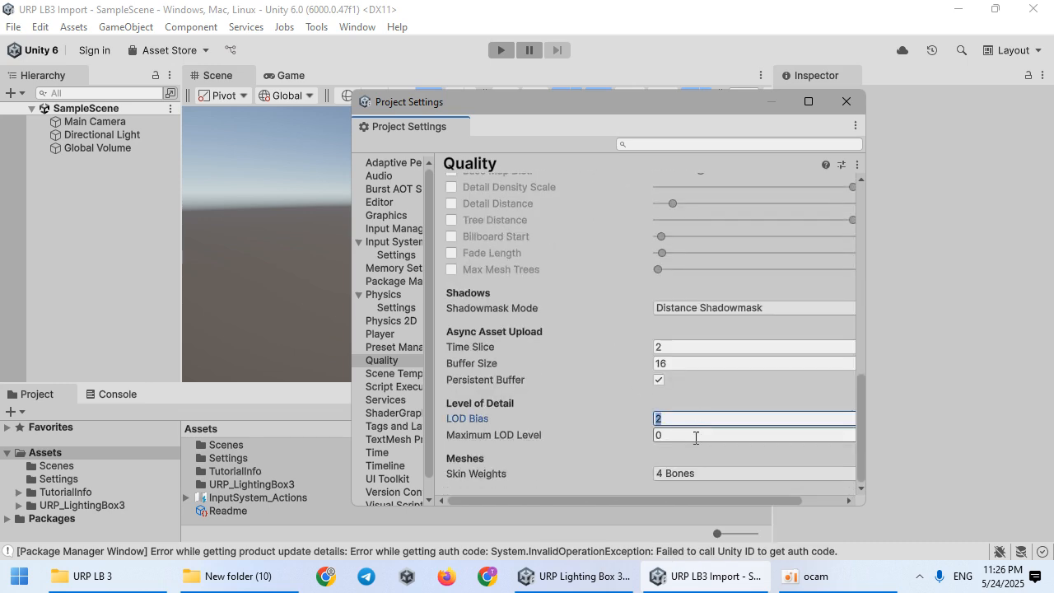
{"action": "type", "text": "1"}
{"action": "left_click", "coordinate": [702, 474]}
{"action": "left_click", "coordinate": [697, 508]}
Set Skin Weights to 2 Bones for the High quality level.
{"action": "scroll", "coordinate": [586, 404], "scroll_direction": "up", "scroll_amount": 10}
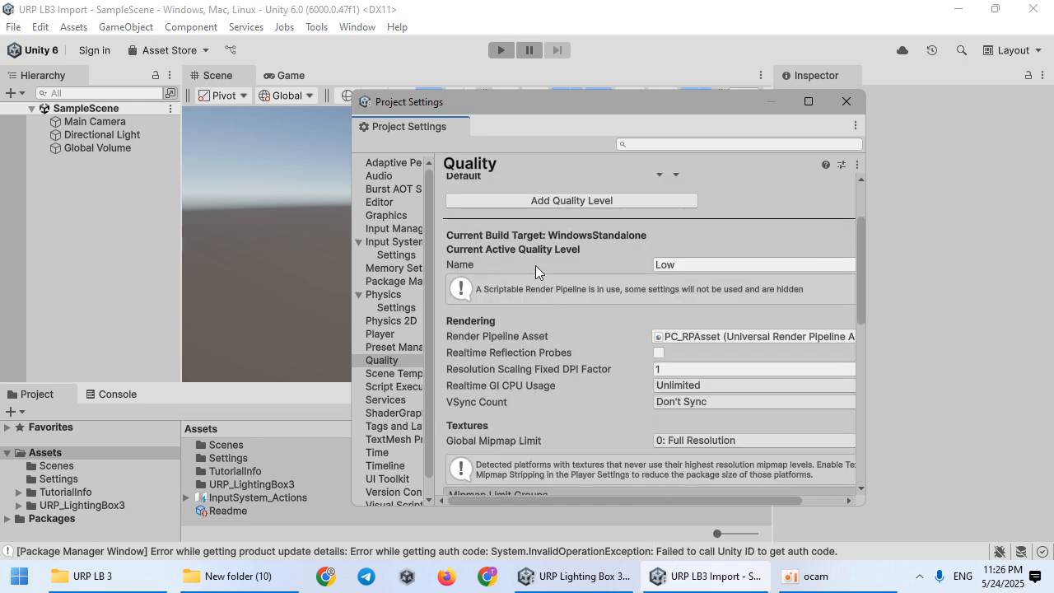
{"action": "scroll", "coordinate": [527, 264], "scroll_direction": "up", "scroll_amount": 3}
{"action": "left_click", "coordinate": [518, 250]}
{"action": "scroll", "coordinate": [562, 358], "scroll_direction": "down", "scroll_amount": 10}
{"action": "scroll", "coordinate": [568, 371], "scroll_direction": "down", "scroll_amount": 6}
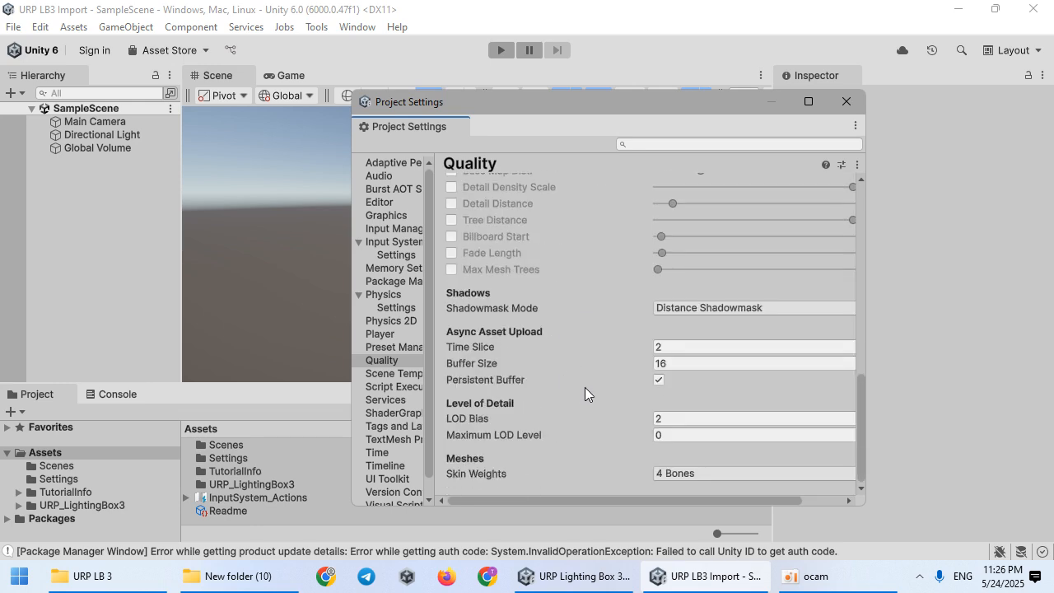
{"action": "left_click", "coordinate": [684, 475]}
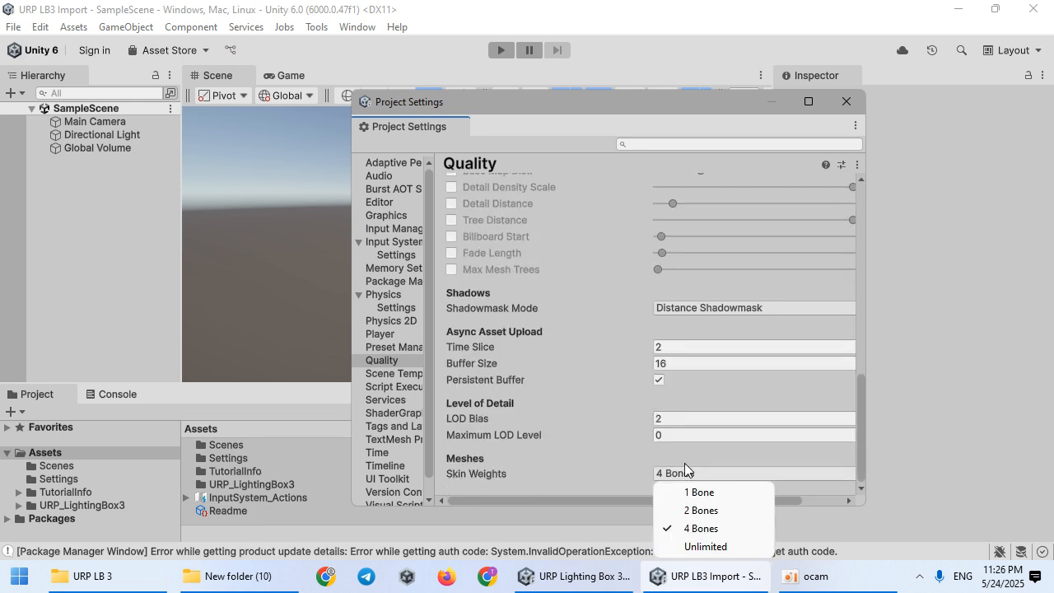
{"action": "left_click", "coordinate": [697, 508]}
For the Medium quality level, set LOD Bias to 1 and Skin Weights to 2 Bones.
{"action": "scroll", "coordinate": [573, 403], "scroll_direction": "up", "scroll_amount": 3}
{"action": "scroll", "coordinate": [568, 387], "scroll_direction": "up", "scroll_amount": 10}
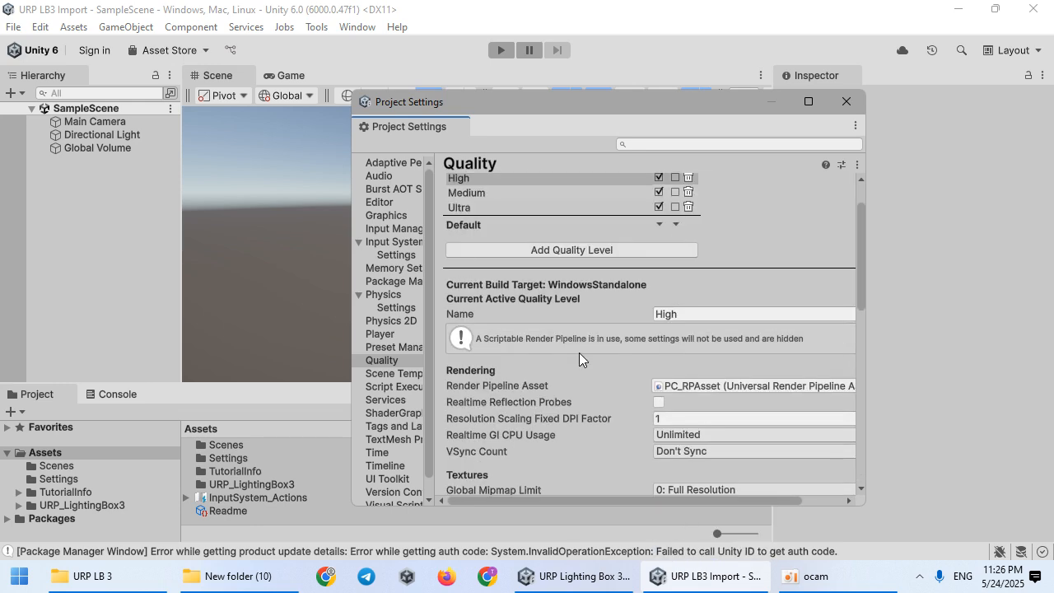
{"action": "left_click", "coordinate": [480, 250]}
{"action": "scroll", "coordinate": [568, 346], "scroll_direction": "down", "scroll_amount": 12}
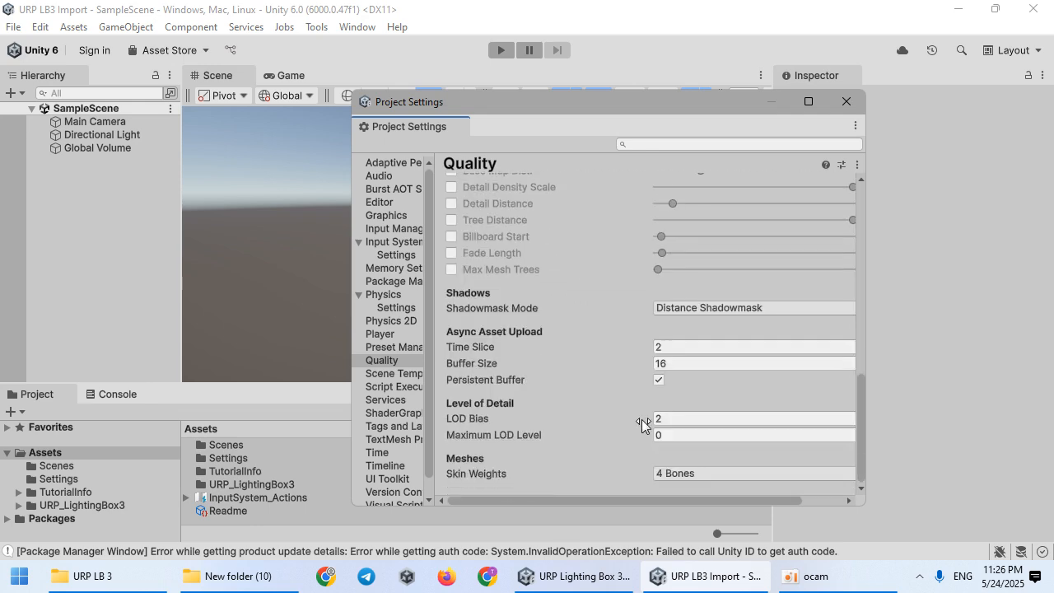
{"action": "left_click", "coordinate": [699, 420]}
{"action": "left_click", "coordinate": [699, 474]}
{"action": "left_click", "coordinate": [683, 492]}
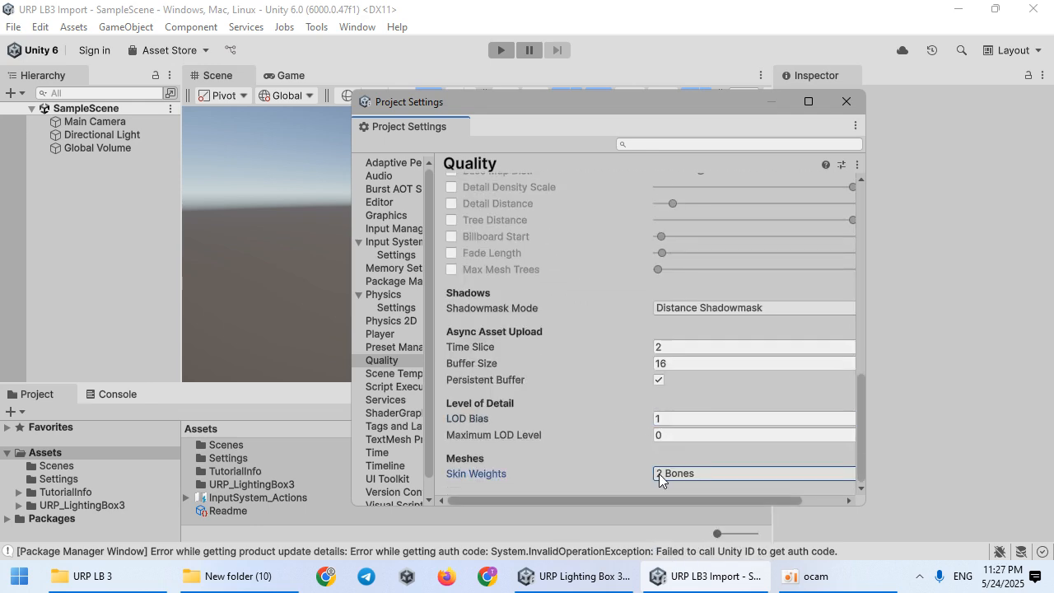
For the Ultra quality level, set LOD Bias to 1 and Skin Weights to 2 Bones.
{"action": "scroll", "coordinate": [523, 274], "scroll_direction": "up", "scroll_amount": 12}
{"action": "mouse_move", "coordinate": [508, 254]}
{"action": "left_mouse_down"}
{"action": "mouse_move", "coordinate": [503, 237]}
{"action": "mouse_move", "coordinate": [497, 272]}
{"action": "left_mouse_up"}
{"action": "scroll", "coordinate": [569, 329], "scroll_direction": "down", "scroll_amount": 15}
{"action": "left_click", "coordinate": [682, 419]}
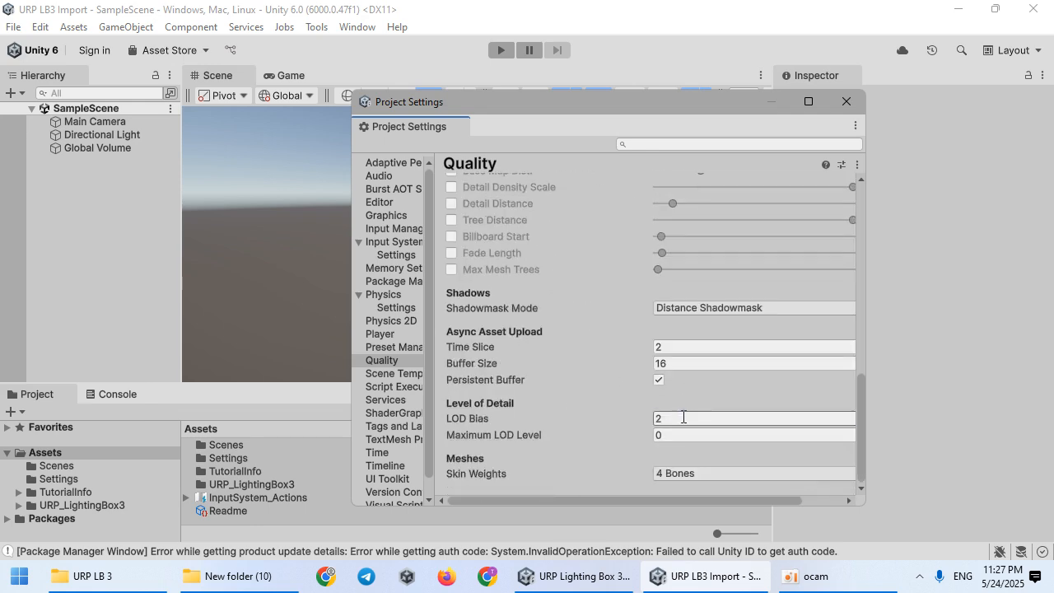
{"action": "type", "text": "1"}
{"action": "left_click", "coordinate": [675, 476]}
{"action": "left_click", "coordinate": [685, 492]}
{"action": "left_click", "coordinate": [682, 473]}
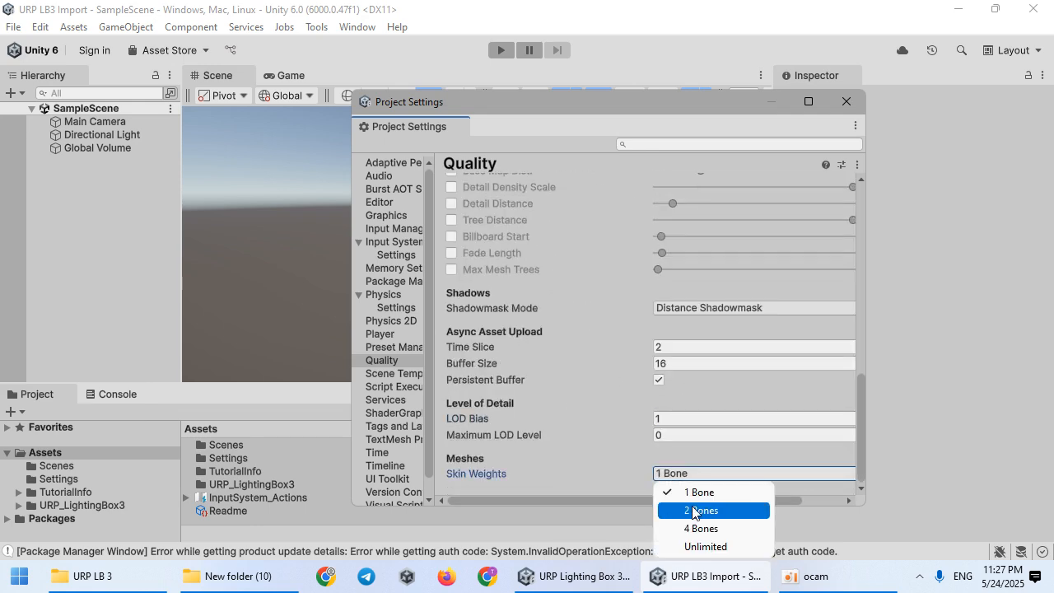
{"action": "left_click", "coordinate": [688, 507]}
Assign the 1_URP_LB3_VeryLow asset from URP_LightingBox3/Settings/URP_Renderer as the Very Low quality level's render pipeline asset.
{"action": "scroll", "coordinate": [510, 332], "scroll_direction": "up", "scroll_amount": 15}
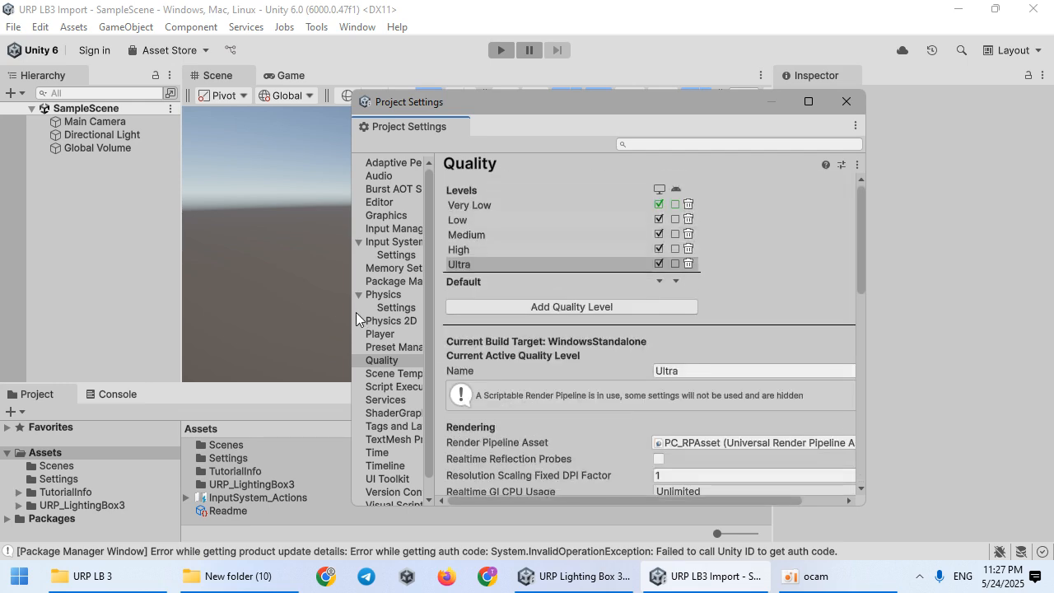
{"action": "left_click", "coordinate": [474, 204]}
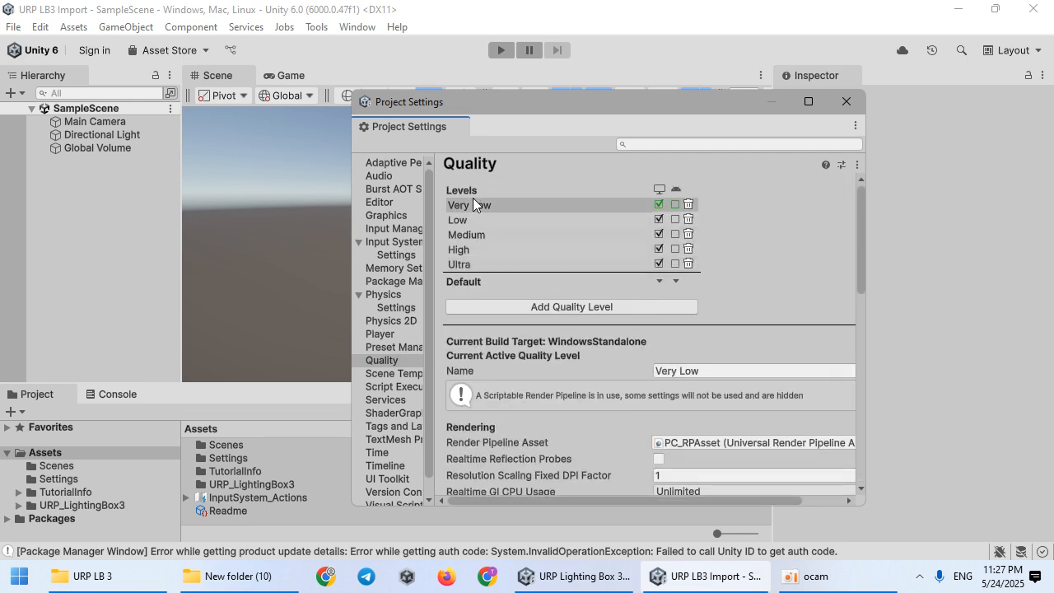
{"action": "left_click_drag", "start_coordinate": [522, 123], "coordinate": [652, 89]}
{"action": "double_click", "coordinate": [277, 483]}
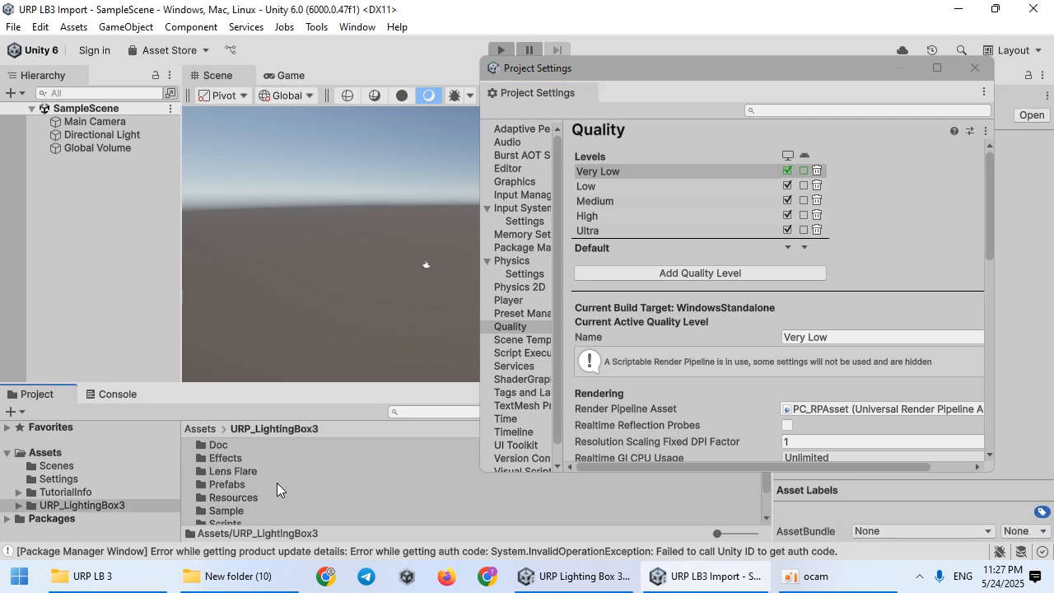
{"action": "scroll", "coordinate": [262, 497], "scroll_direction": "down", "scroll_amount": 3}
{"action": "double_click", "coordinate": [250, 487]}
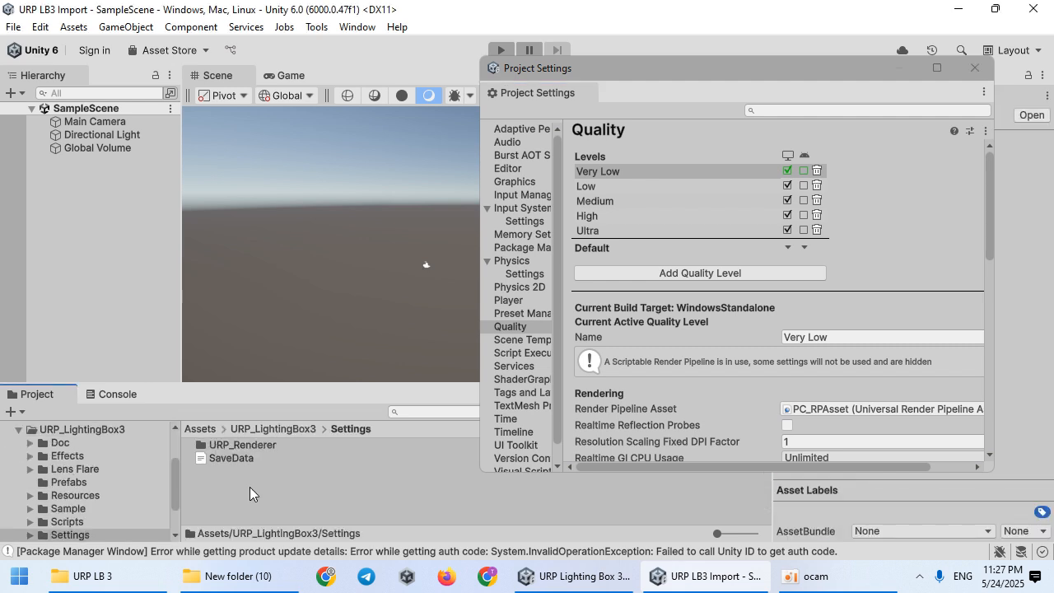
{"action": "double_click", "coordinate": [258, 446]}
{"action": "left_click_drag", "start_coordinate": [279, 445], "coordinate": [826, 406]}
{"action": "left_click", "coordinate": [557, 316]}
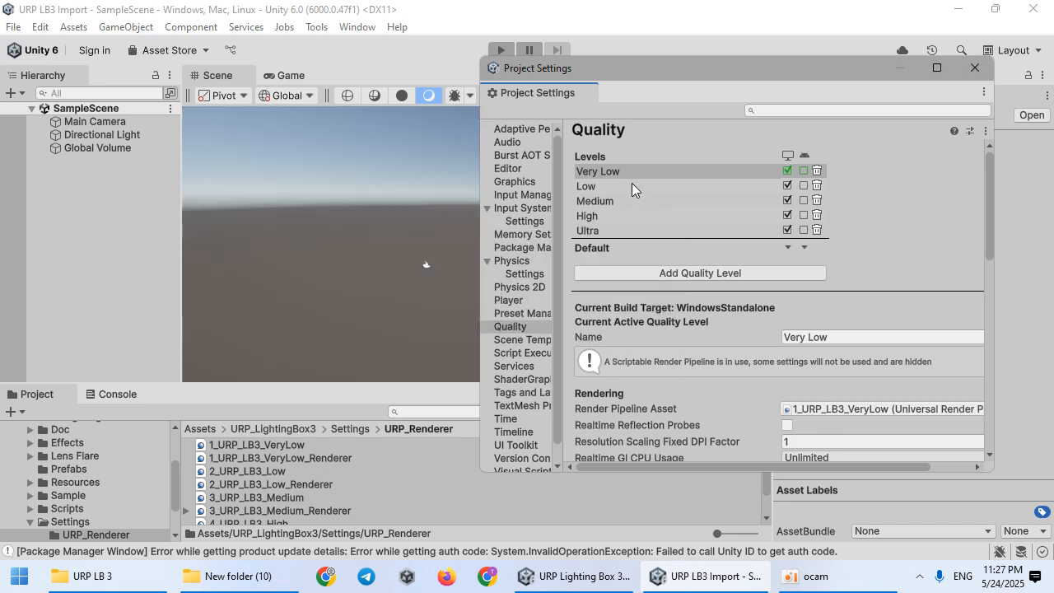
Set the render pipeline asset to 2_URP_LB3_Low for the Low quality level and 3_URP_LB3_Medium for the Medium level.
{"action": "left_click", "coordinate": [632, 188]}
{"action": "left_click_drag", "start_coordinate": [322, 475], "coordinate": [837, 416]}
{"action": "left_click", "coordinate": [558, 316]}
{"action": "left_click", "coordinate": [635, 204]}
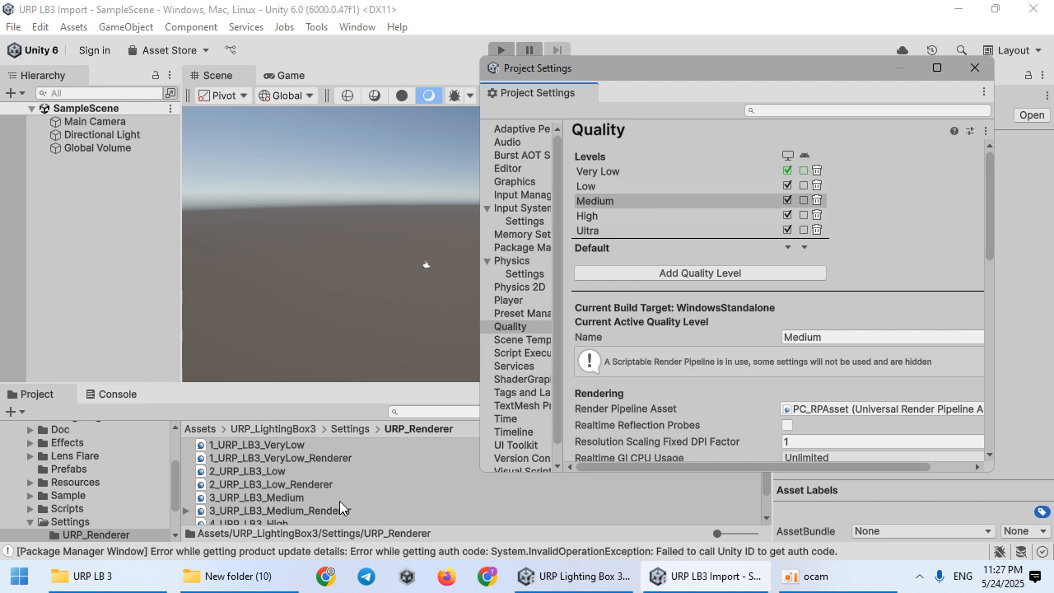
{"action": "left_click_drag", "start_coordinate": [526, 462], "coordinate": [807, 408]}
{"action": "left_click", "coordinate": [560, 315]}
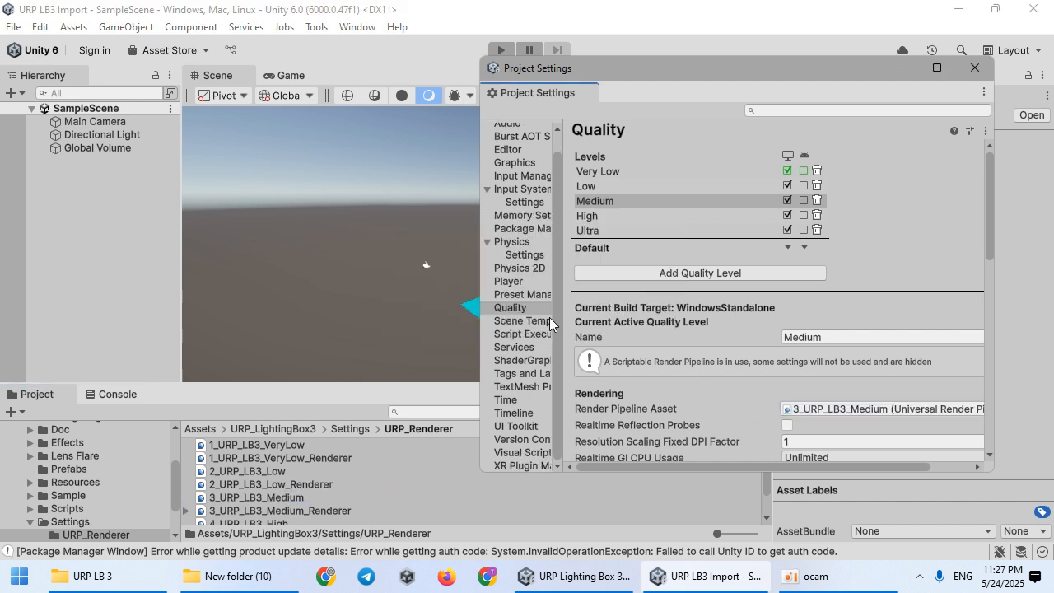
Set the render pipeline asset to 4_URP_LB3_High for the High quality level and 5_URP_LB3_Ultra for the Ultra level.
{"action": "left_click", "coordinate": [620, 216]}
{"action": "scroll", "coordinate": [396, 474], "scroll_direction": "down", "scroll_amount": 3}
{"action": "left_click_drag", "start_coordinate": [313, 475], "coordinate": [808, 409]}
{"action": "left_click", "coordinate": [560, 319]}
{"action": "left_click", "coordinate": [616, 231]}
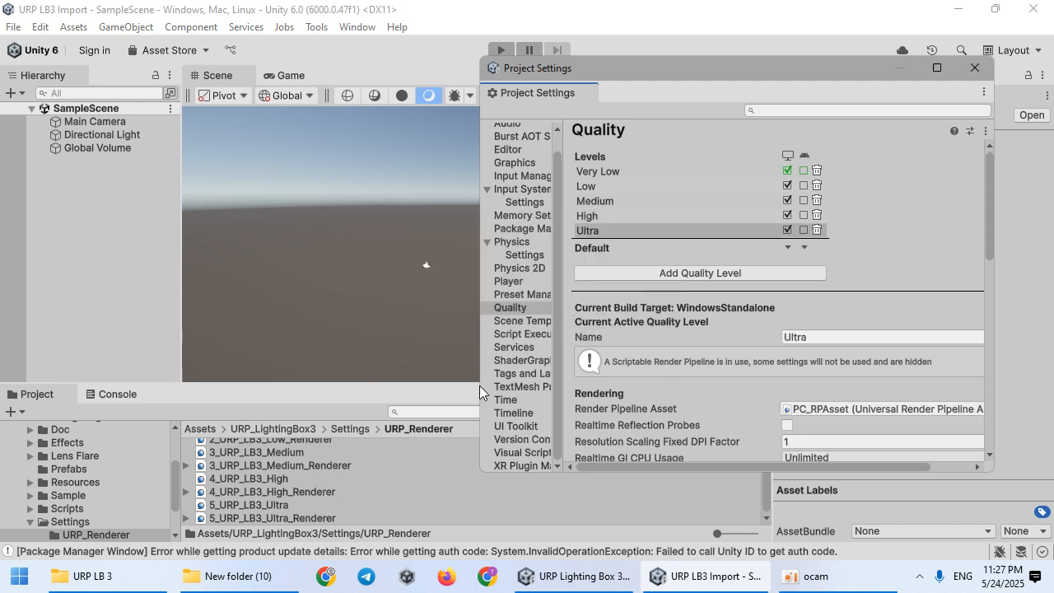
{"action": "left_click_drag", "start_coordinate": [334, 505], "coordinate": [811, 382]}
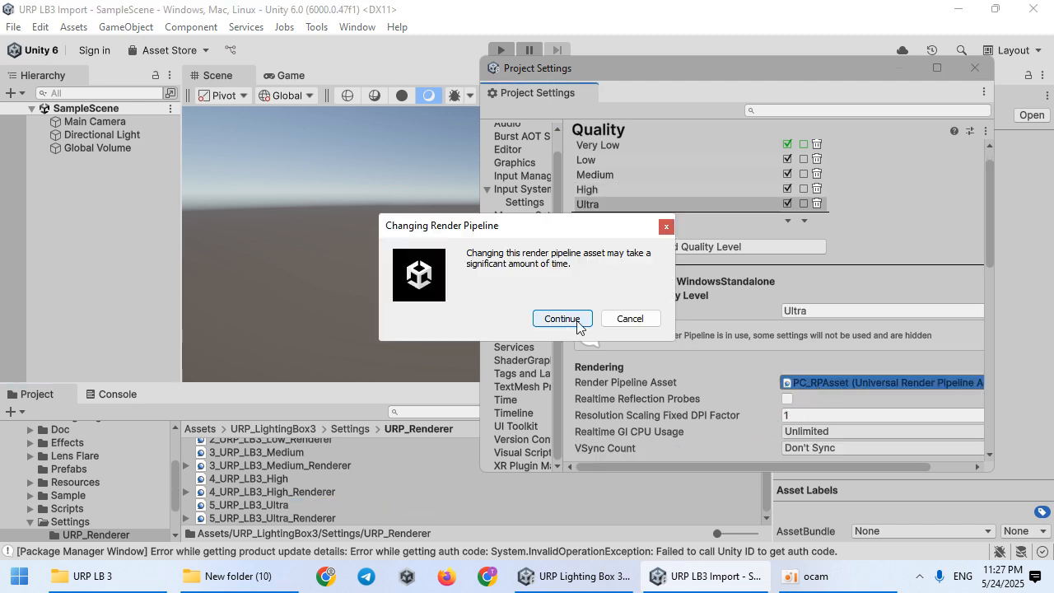
{"action": "left_click", "coordinate": [554, 318]}
In the Graphics project settings, set the Default Render Pipeline to 5_URP_LB3_Ultra.
{"action": "scroll", "coordinate": [537, 317], "scroll_direction": "up", "scroll_amount": 2}
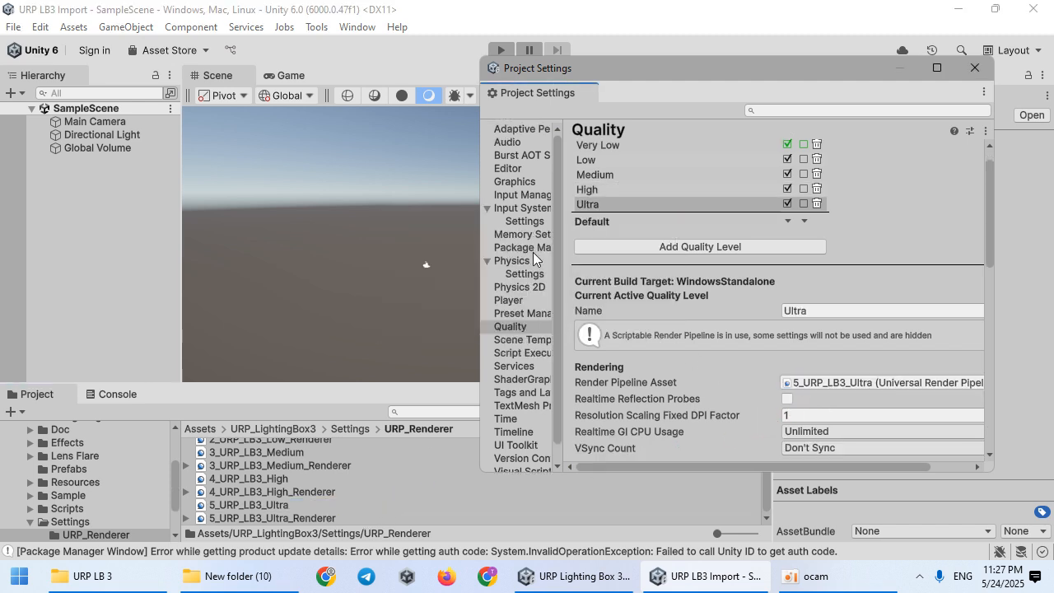
{"action": "left_click", "coordinate": [515, 182]}
{"action": "left_click", "coordinate": [972, 201]}
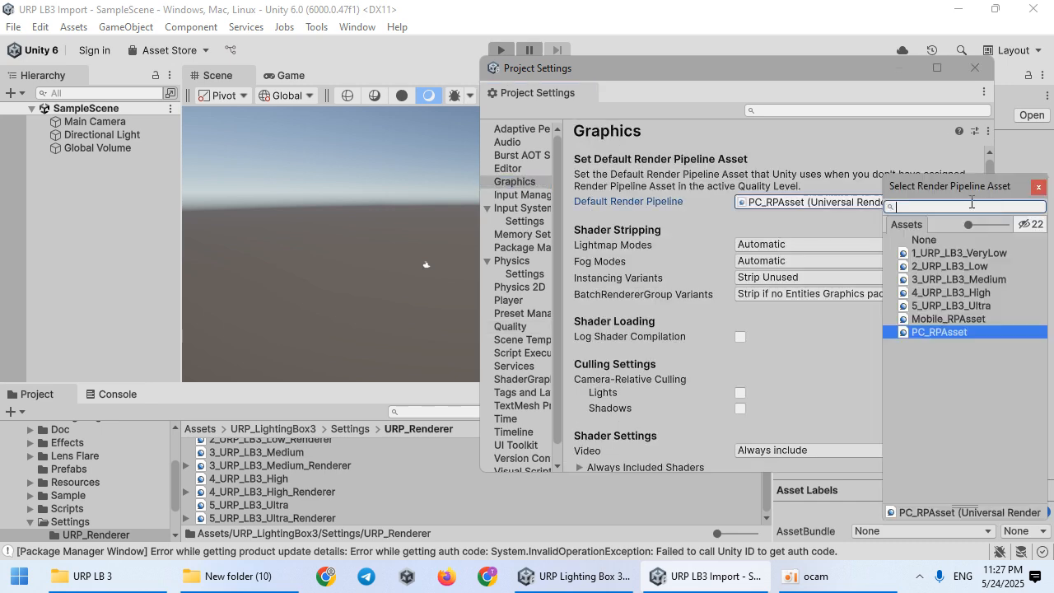
{"action": "left_click", "coordinate": [971, 306]}
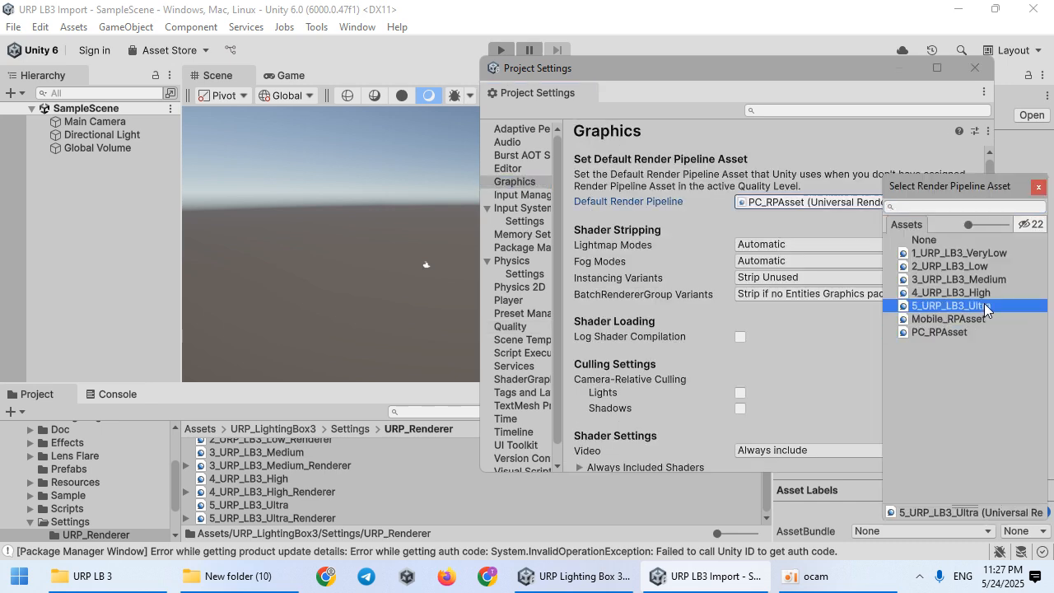
{"action": "double_click", "coordinate": [984, 308]}
{"action": "left_click", "coordinate": [563, 327]}
Enable Compatibility Mode under Render Graph in the Graphics settings and close Project Settings.
{"action": "scroll", "coordinate": [658, 375], "scroll_direction": "down", "scroll_amount": 10}
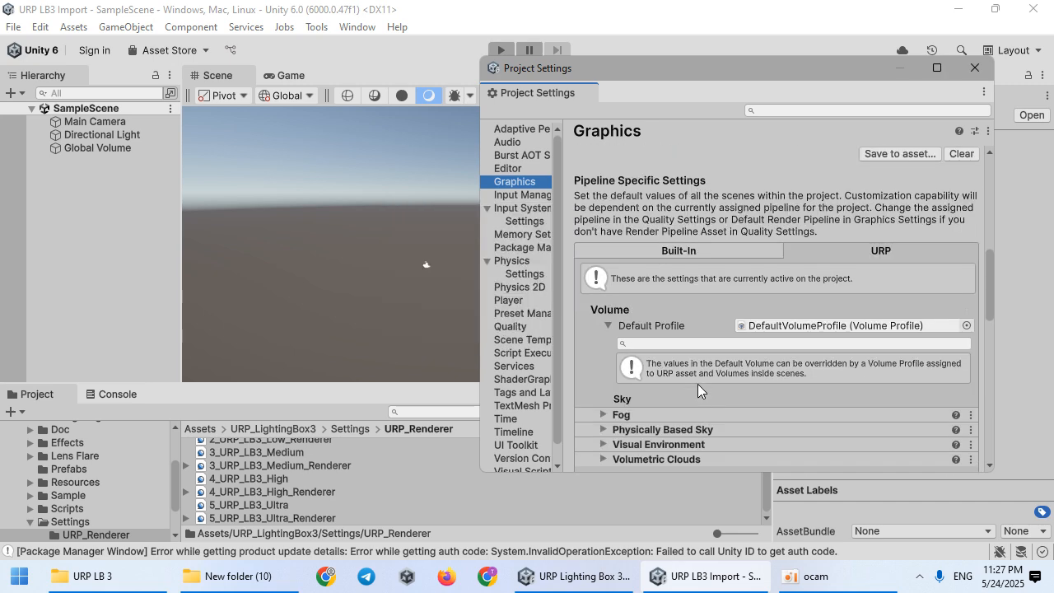
{"action": "scroll", "coordinate": [697, 384], "scroll_direction": "down", "scroll_amount": 10}
{"action": "scroll", "coordinate": [669, 407], "scroll_direction": "up", "scroll_amount": 12}
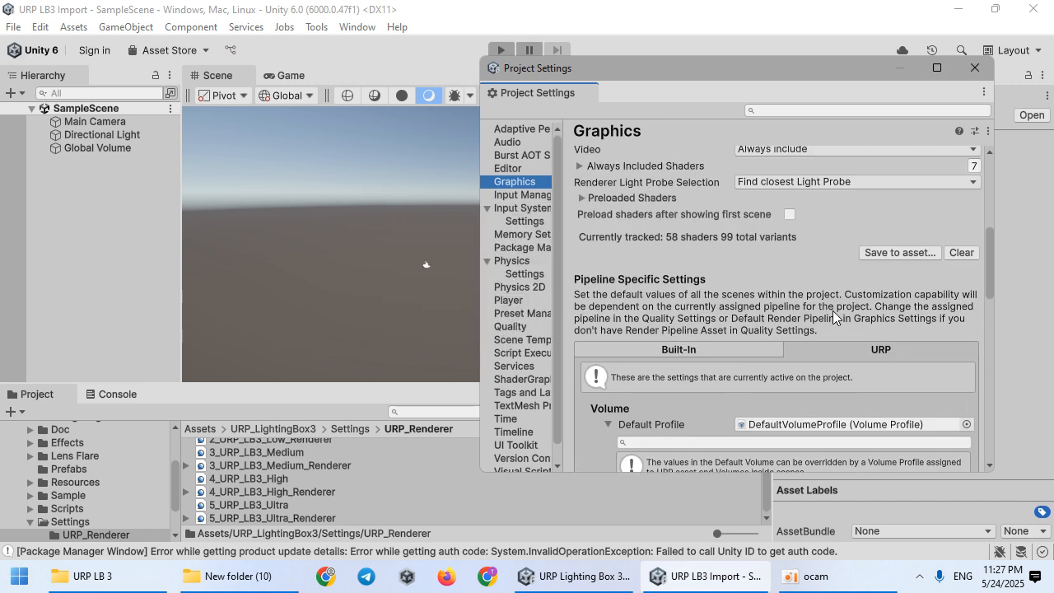
{"action": "scroll", "coordinate": [893, 355], "scroll_direction": "down", "scroll_amount": 12}
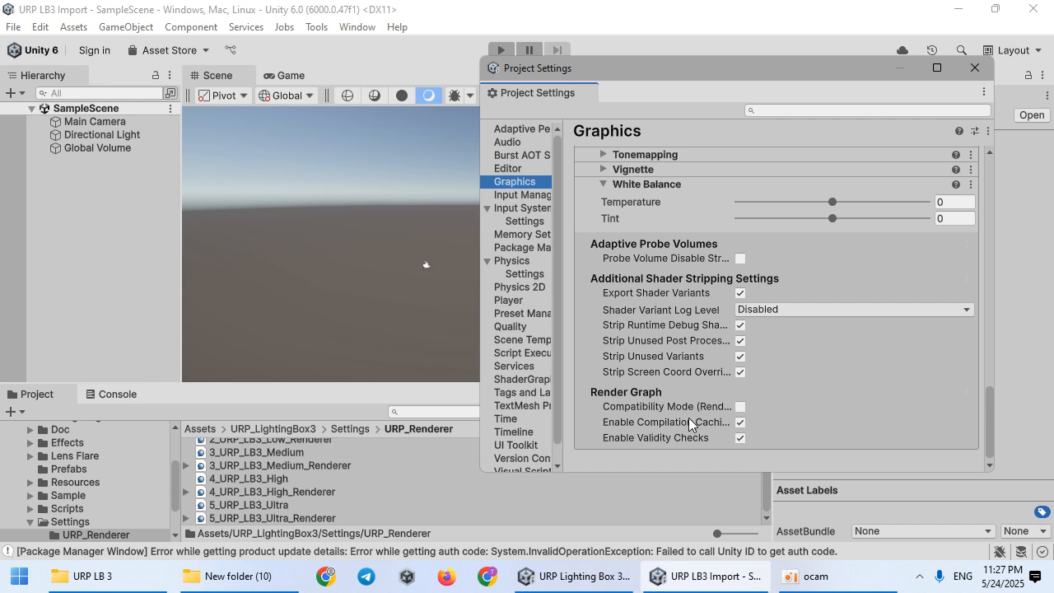
{"action": "left_click", "coordinate": [740, 407]}
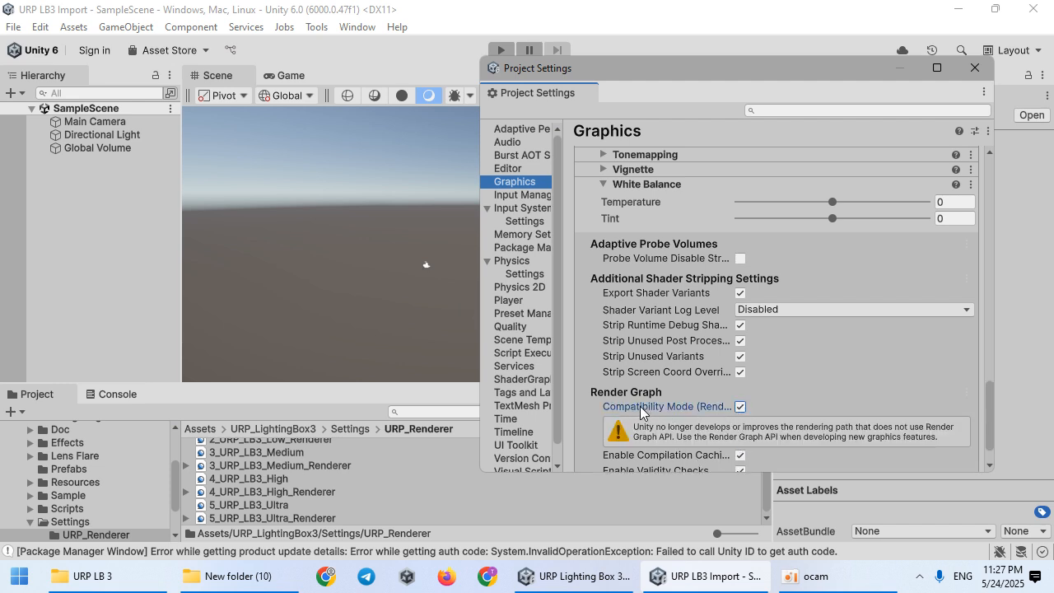
{"action": "left_click", "coordinate": [975, 68]}
Add a 3D cube to the scene and frame it in the Scene view.
{"action": "left_click_drag", "start_coordinate": [319, 382], "coordinate": [332, 347]}
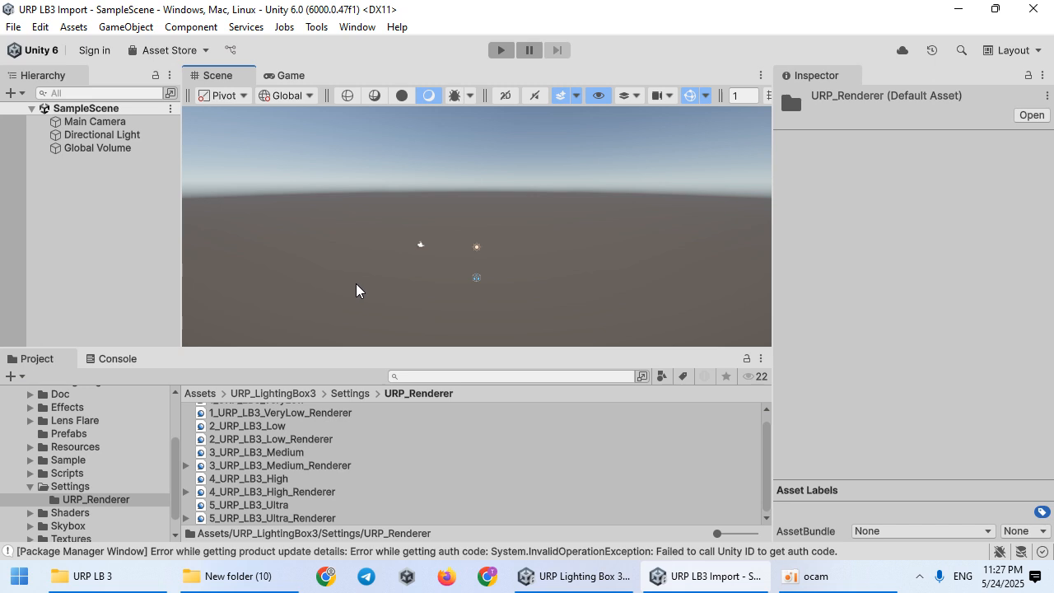
{"action": "right_click_drag", "start_coordinate": [407, 188], "coordinate": [470, 213]}
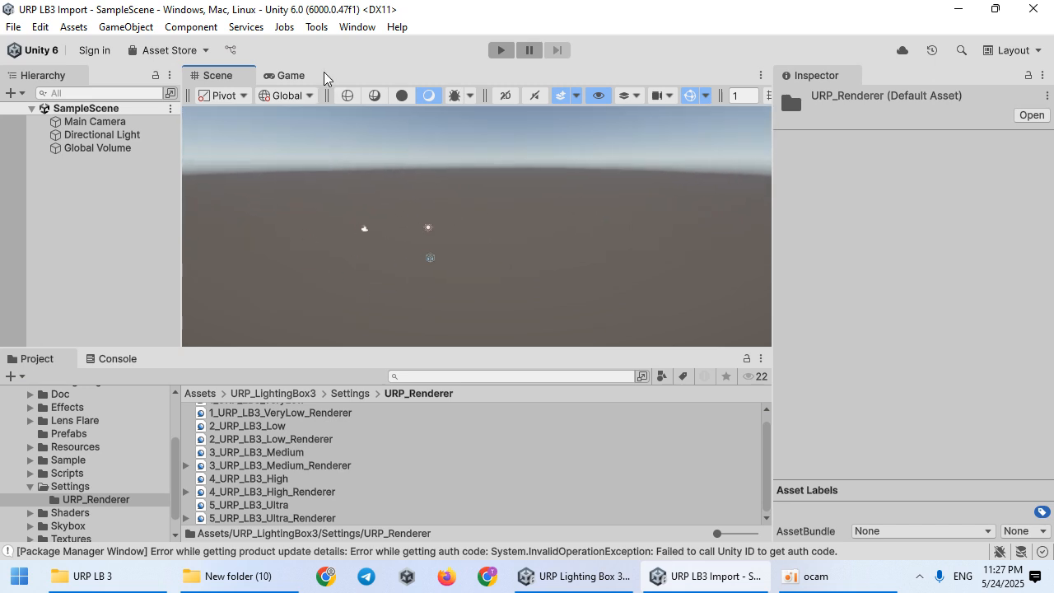
{"action": "left_click", "coordinate": [121, 27]}
{"action": "mouse_move", "coordinate": [156, 118]}
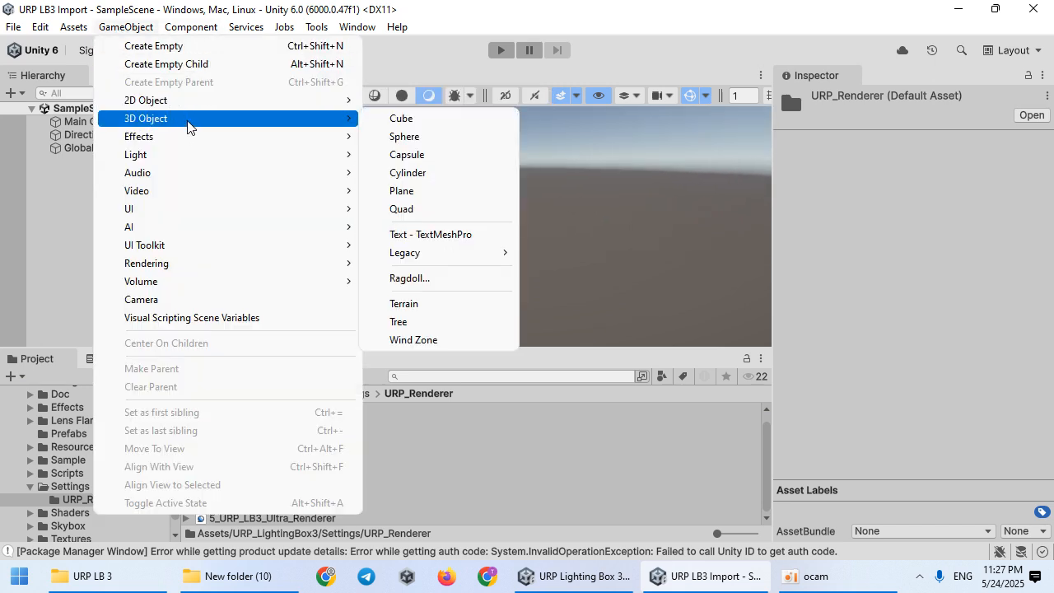
{"action": "left_click", "coordinate": [431, 120]}
{"action": "right_click", "coordinate": [492, 262]}
{"action": "left_click", "coordinate": [450, 215]}
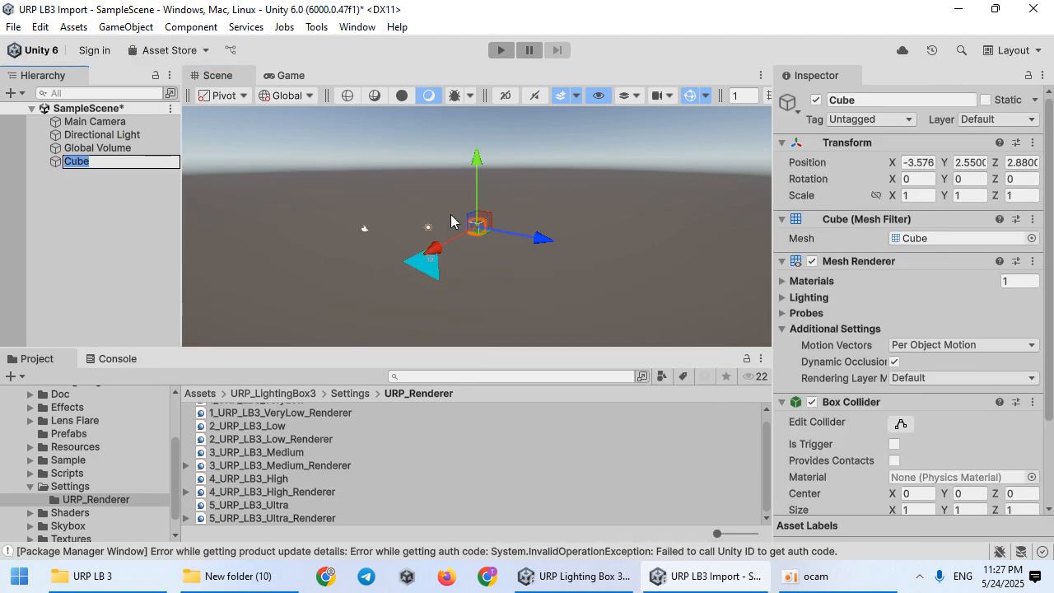
{"action": "key", "text": "f"}
Add a 3D plane and lower it beneath the cube, to a Y position of about 2.14.
{"action": "left_click", "coordinate": [142, 28]}
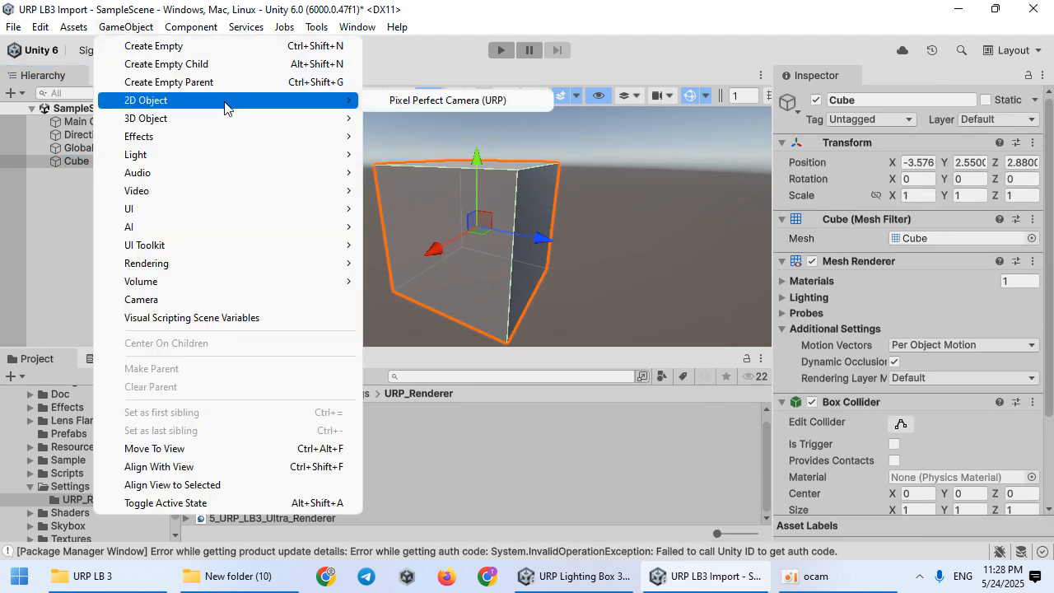
{"action": "mouse_move", "coordinate": [317, 115]}
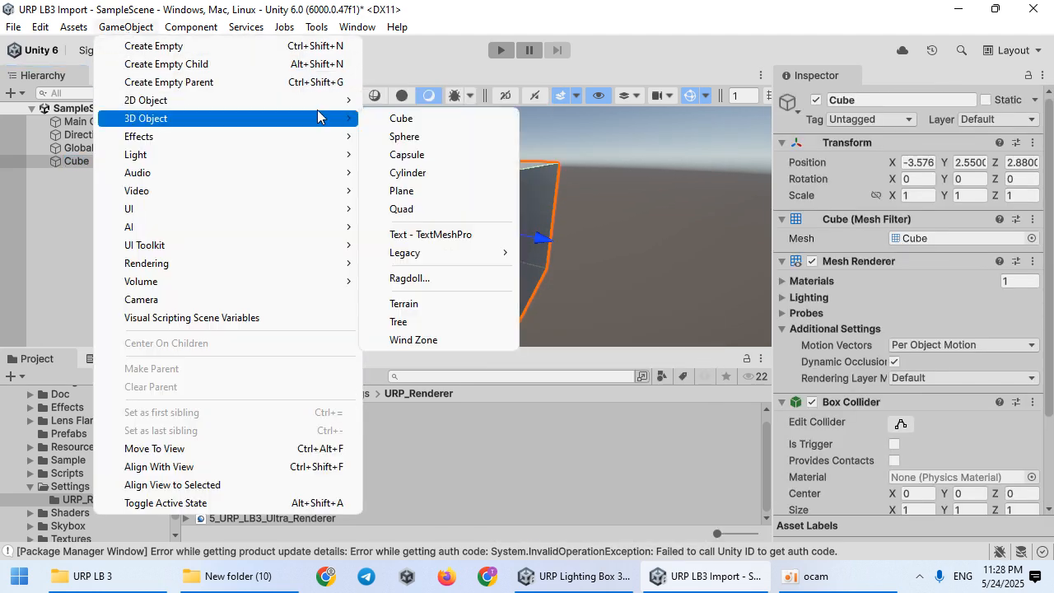
{"action": "left_click", "coordinate": [412, 190]}
{"action": "left_click_drag", "start_coordinate": [484, 164], "coordinate": [477, 214]}
Create a material in the Scenes folder, keeping the default name New Material.
{"action": "scroll", "coordinate": [107, 430], "scroll_direction": "up", "scroll_amount": 5}
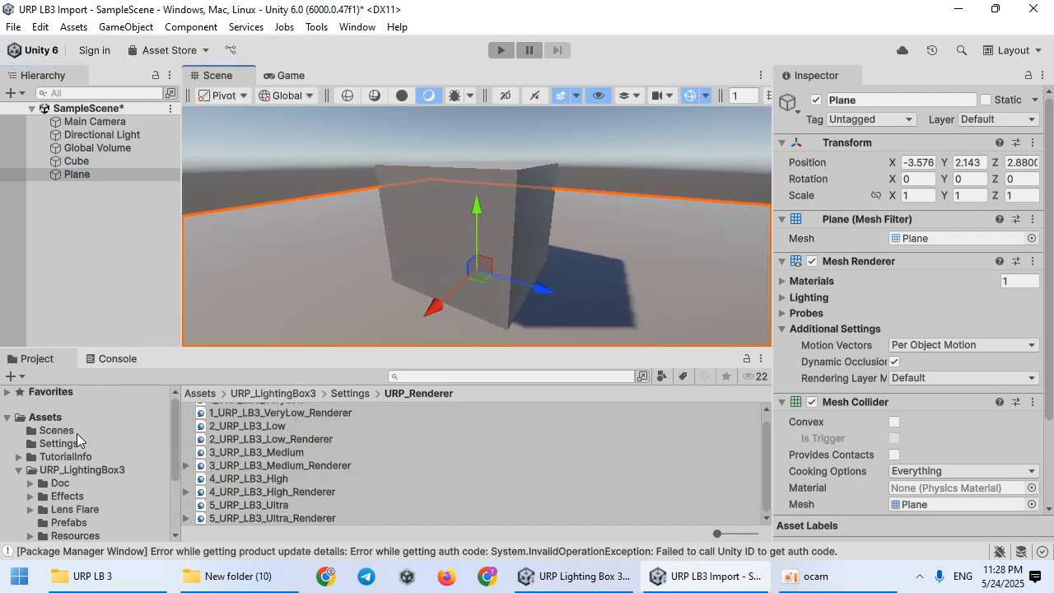
{"action": "left_click", "coordinate": [76, 433]}
{"action": "right_click", "coordinate": [281, 466]}
{"action": "mouse_move", "coordinate": [345, 100]}
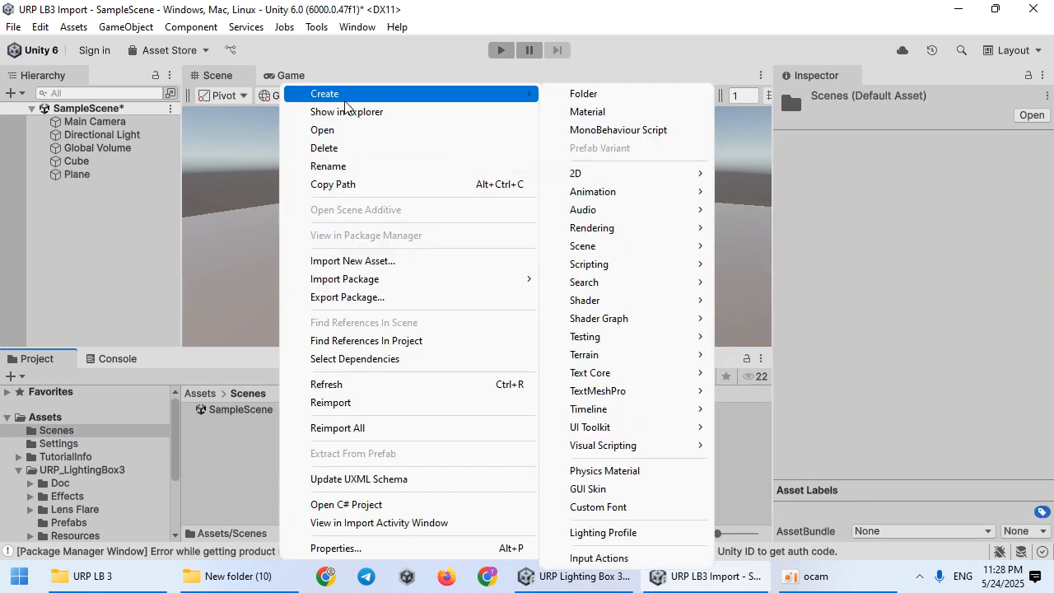
{"action": "left_click", "coordinate": [613, 111]}
{"action": "key", "text": "Return"}
Apply New Material to the plane and the cube, and save the scene.
{"action": "left_click_drag", "start_coordinate": [318, 367], "coordinate": [308, 303]}
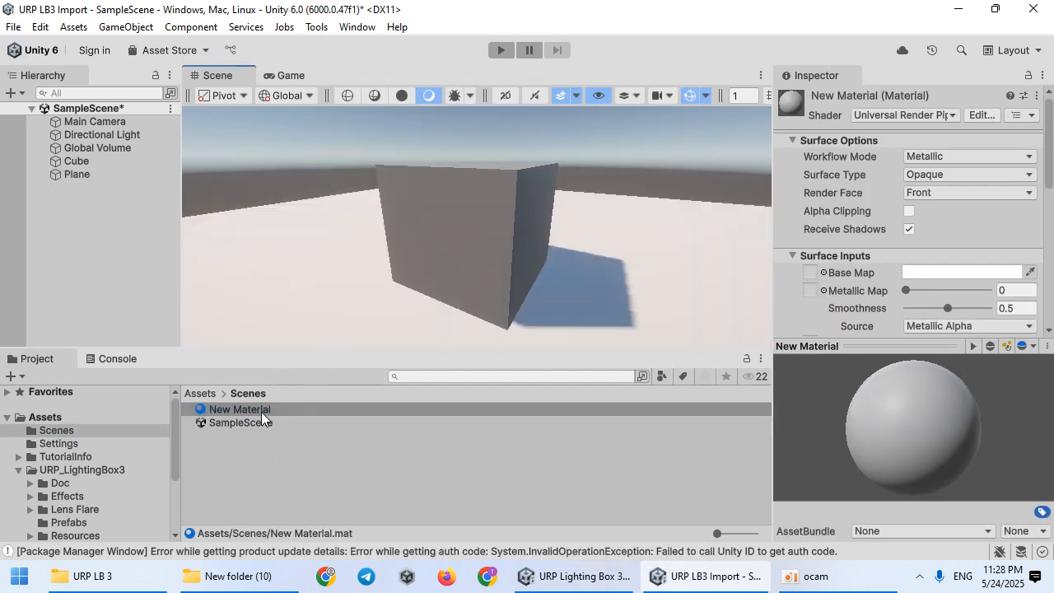
{"action": "left_click_drag", "start_coordinate": [257, 412], "coordinate": [406, 234]}
{"action": "left_click", "coordinate": [349, 187]}
{"action": "scroll", "coordinate": [387, 220], "scroll_direction": "down", "scroll_amount": 6}
{"action": "mouse_move", "coordinate": [458, 240]}
{"action": "right_mouse_down"}
{"action": "mouse_move", "coordinate": [488, 246]}
{"action": "mouse_move", "coordinate": [471, 245]}
{"action": "right_mouse_up"}
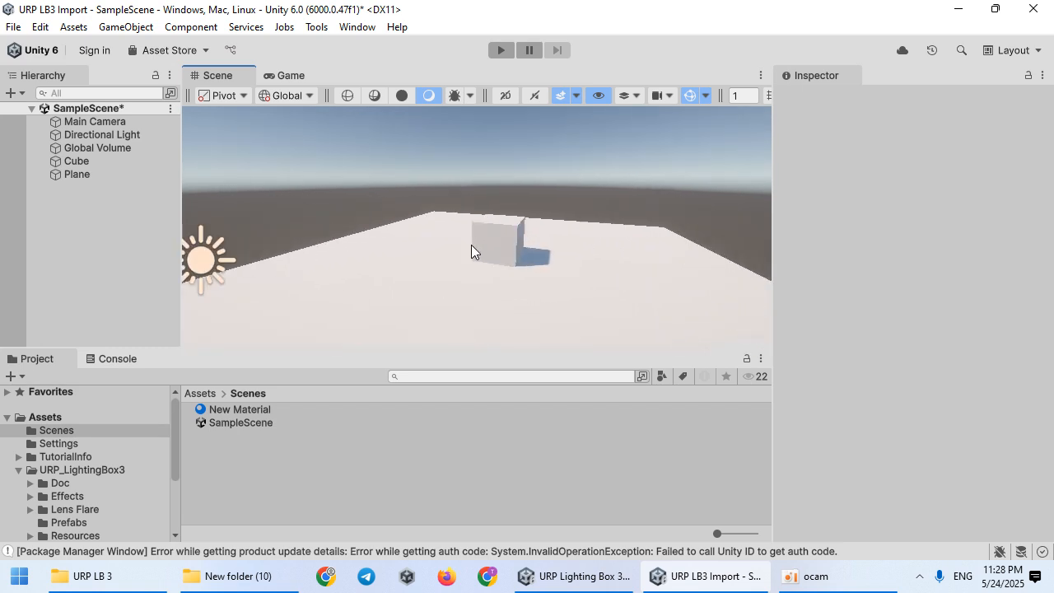
{"action": "scroll", "coordinate": [467, 247], "scroll_direction": "up", "scroll_amount": 3}
{"action": "key", "text": "ctrl+s"}
Open the URP Lighting Box 3 window and widen it so all its controls fit.
{"action": "left_click", "coordinate": [316, 26]}
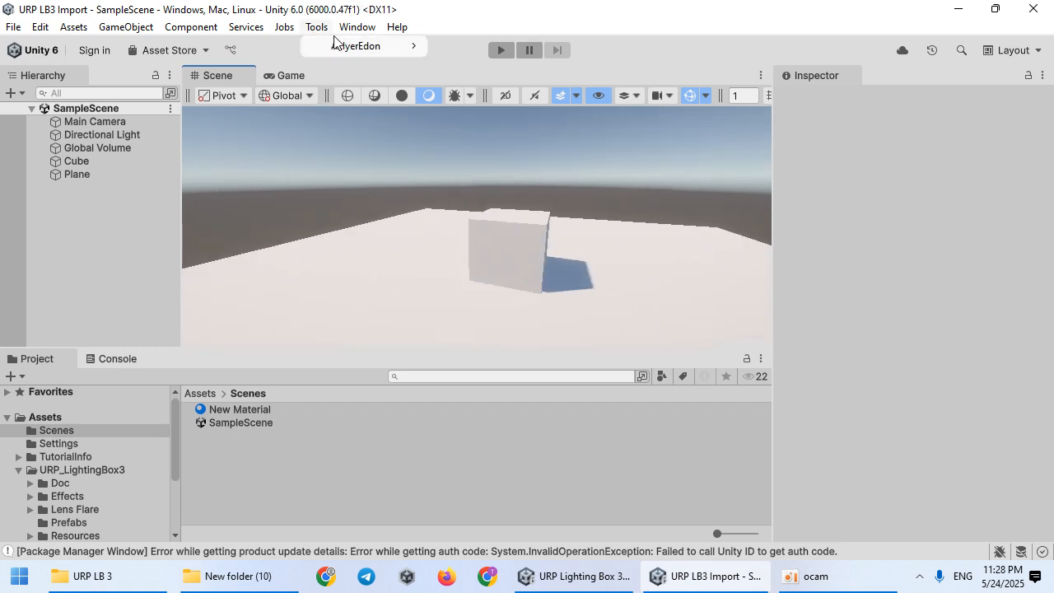
{"action": "mouse_move", "coordinate": [354, 46]}
{"action": "left_click", "coordinate": [486, 49]}
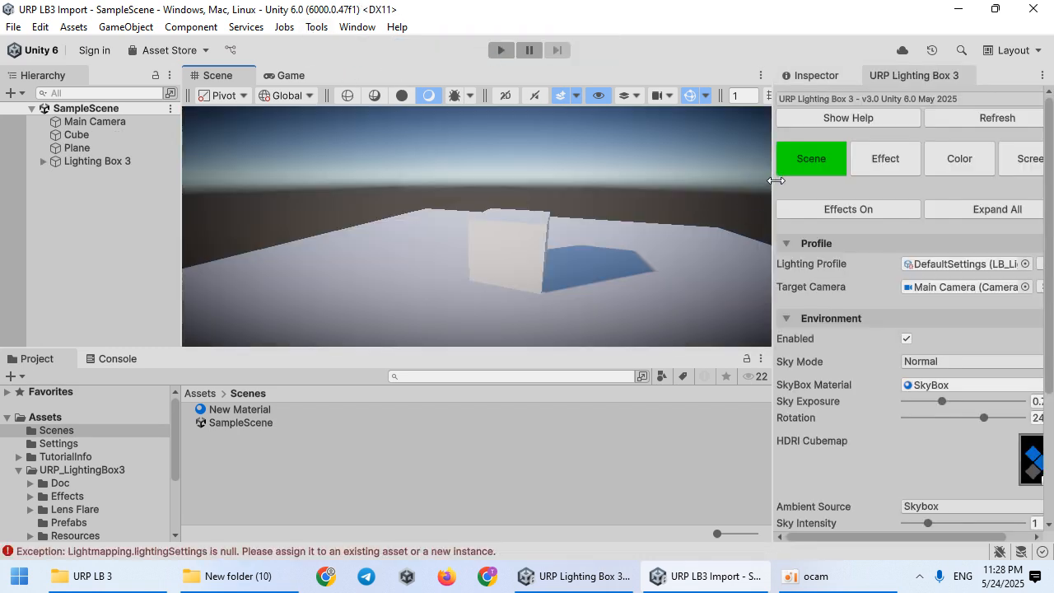
{"action": "left_click_drag", "start_coordinate": [777, 176], "coordinate": [701, 176]}
{"action": "right_click_drag", "start_coordinate": [683, 181], "coordinate": [1019, 229]}
{"action": "left_click_drag", "start_coordinate": [1019, 228], "coordinate": [702, 375], "text": "alt"}
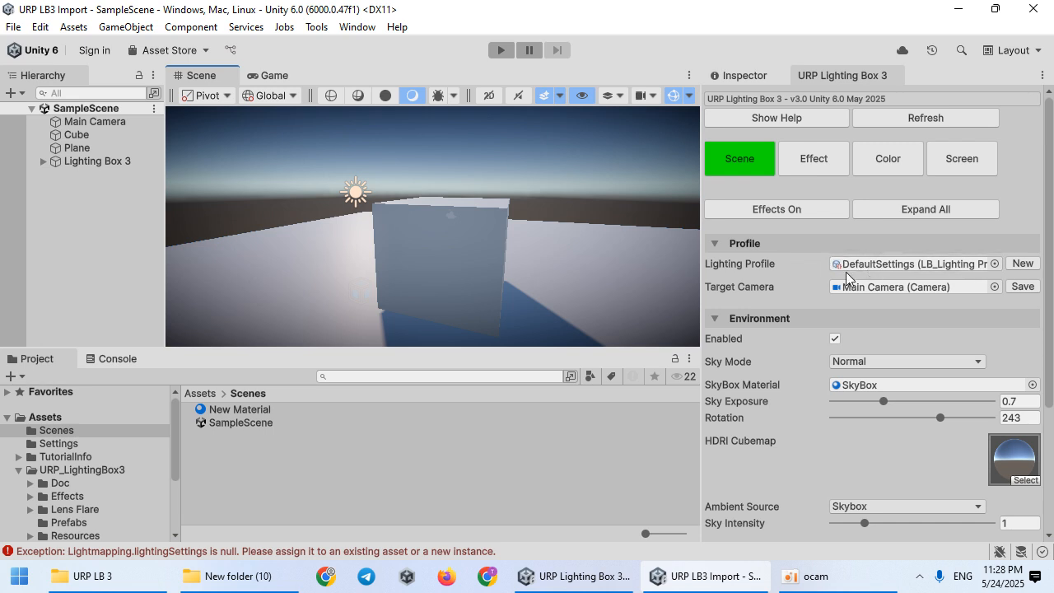
Create a new lighting profile named Lighting_Profile_SampleScene, saved in a new subfolder of the Scenes folder.
{"action": "left_click", "coordinate": [1023, 263]}
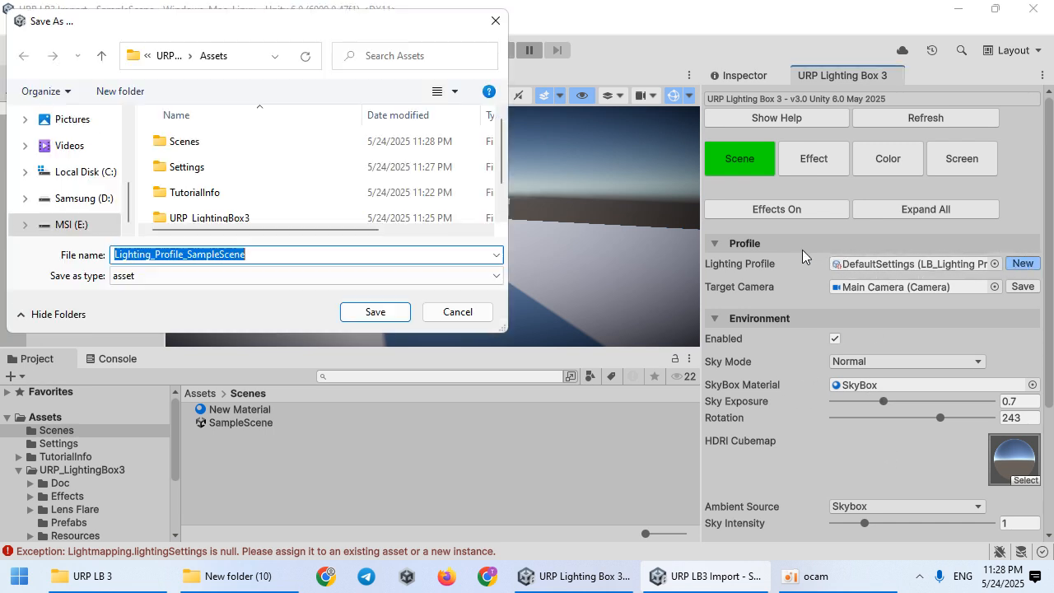
{"action": "double_click", "coordinate": [198, 145]}
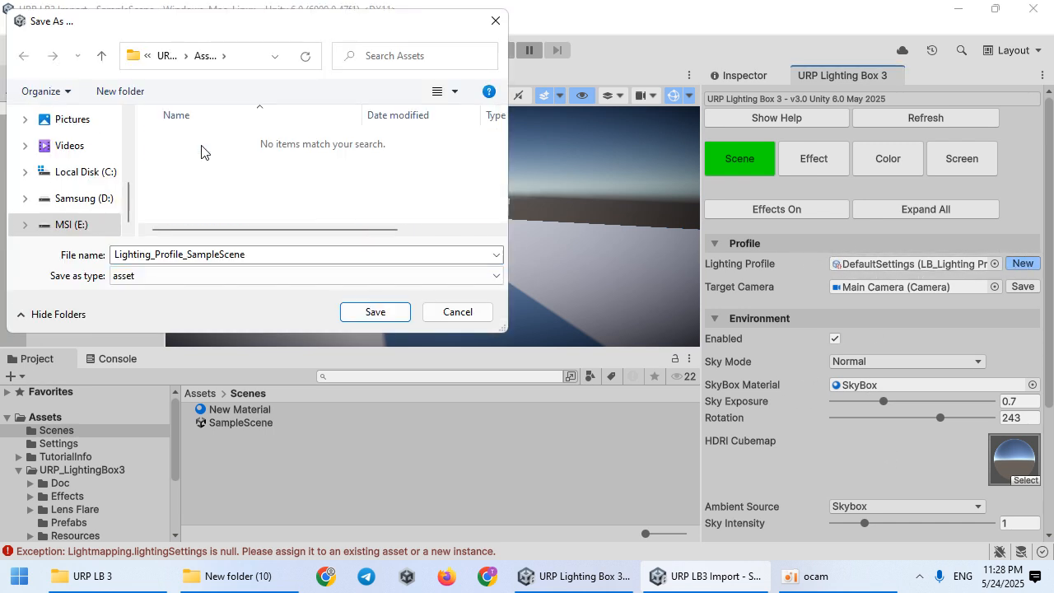
{"action": "left_click", "coordinate": [128, 90]}
{"action": "key", "text": "Return"}
{"action": "key", "text": "Return"}
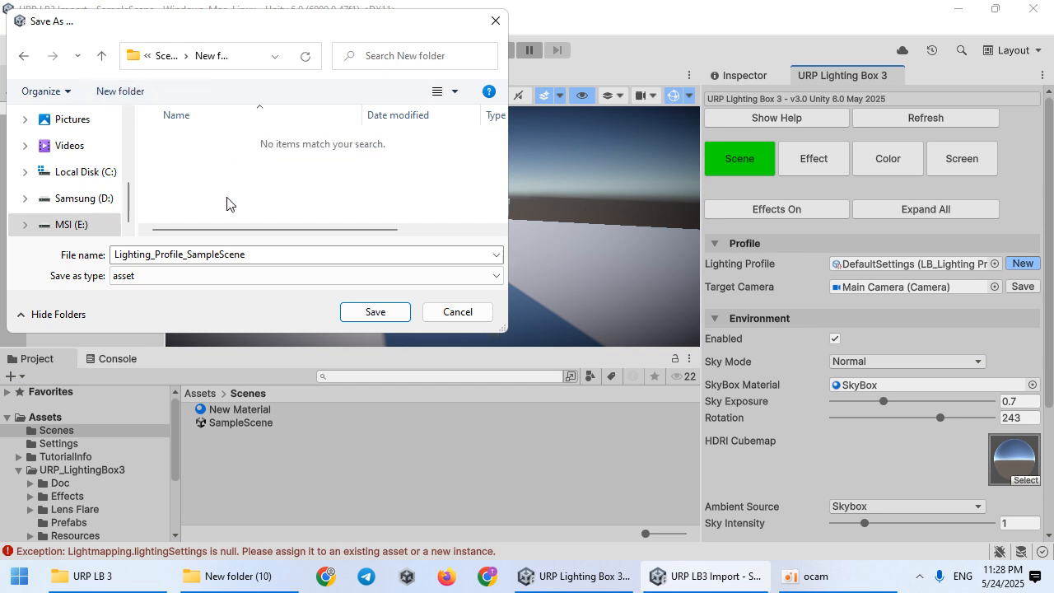
{"action": "left_click", "coordinate": [372, 312]}
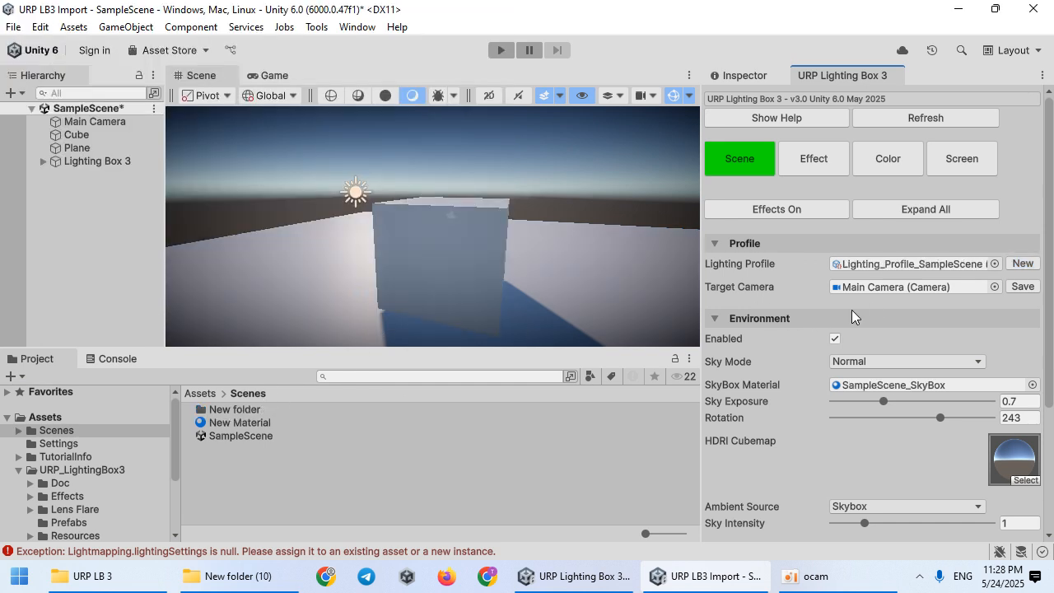
Locate the lighting profile in the project, and open the Lighting window to locate its assigned lighting settings asset.
{"action": "left_click", "coordinate": [896, 272]}
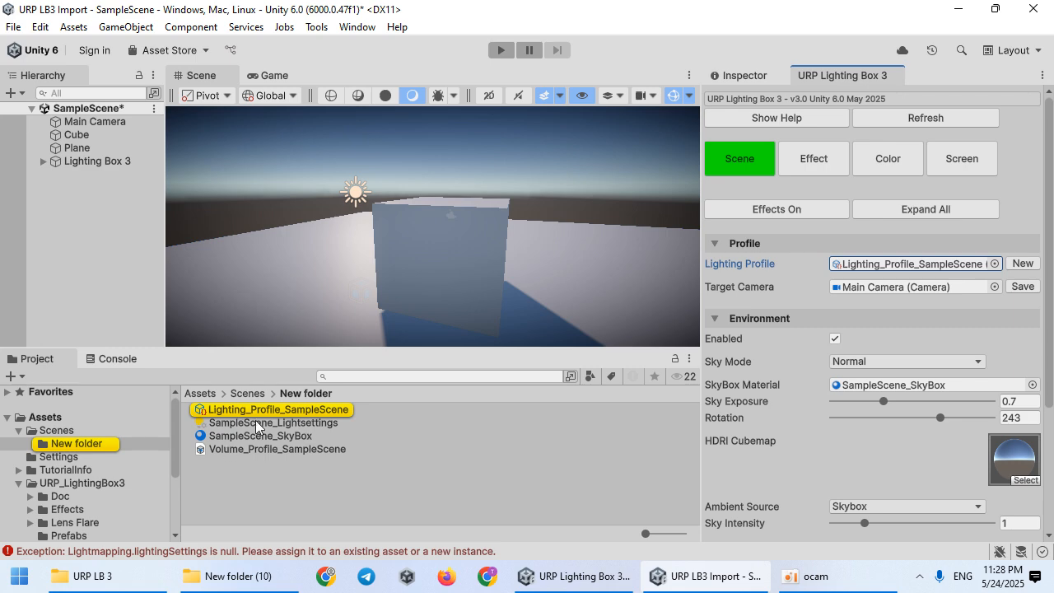
{"action": "left_click", "coordinate": [357, 26]}
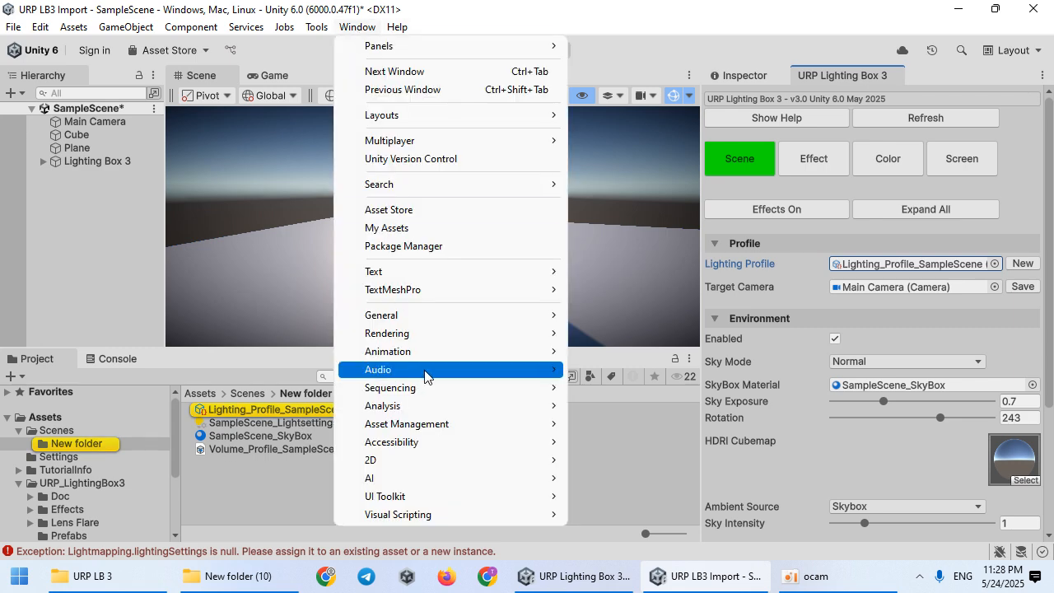
{"action": "mouse_move", "coordinate": [459, 333]}
{"action": "left_click", "coordinate": [605, 334]}
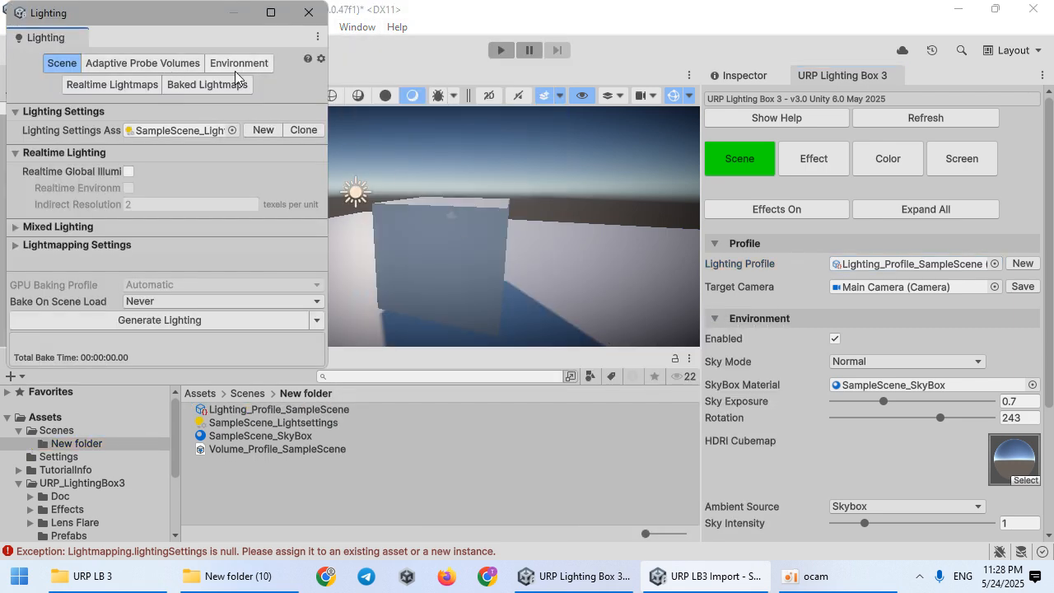
{"action": "left_click", "coordinate": [234, 69]}
{"action": "left_click", "coordinate": [73, 69]}
{"action": "left_click", "coordinate": [194, 131]}
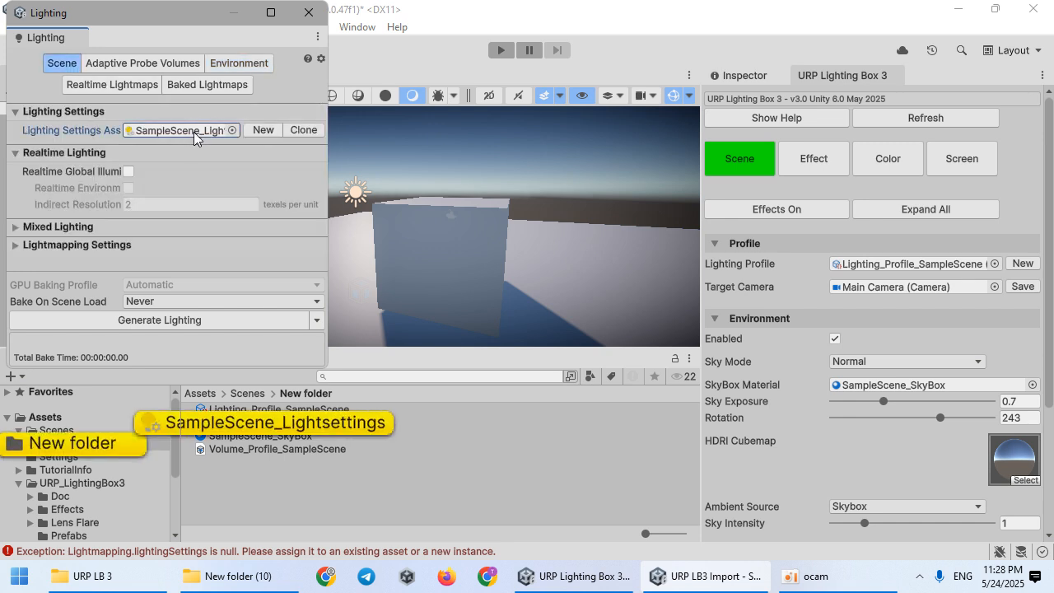
Locate the environment's skybox material and the lighting profile in the project, and close the Lighting window.
{"action": "left_click", "coordinate": [230, 64]}
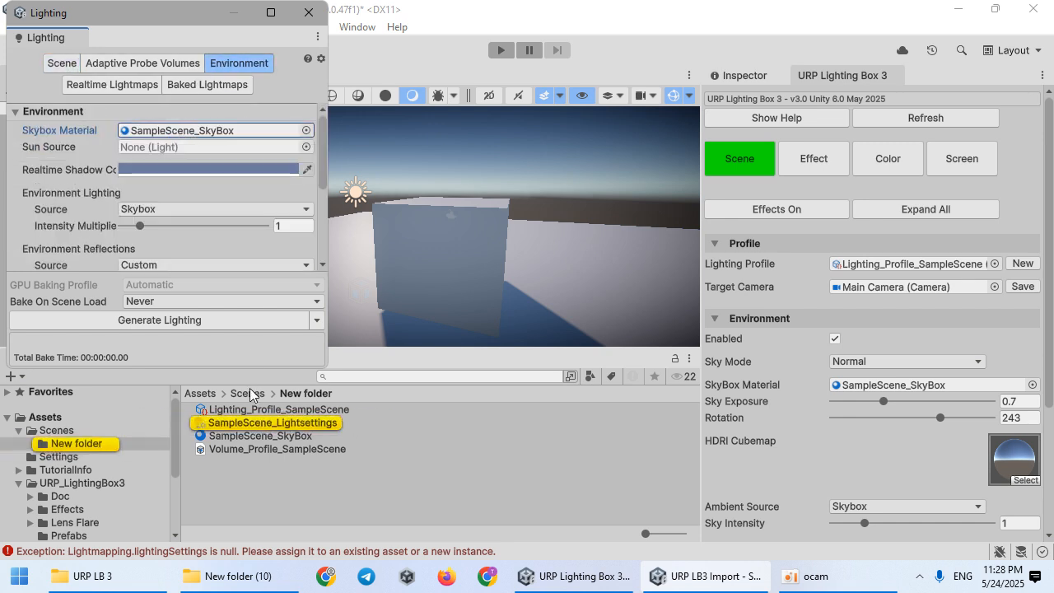
{"action": "left_click", "coordinate": [188, 134]}
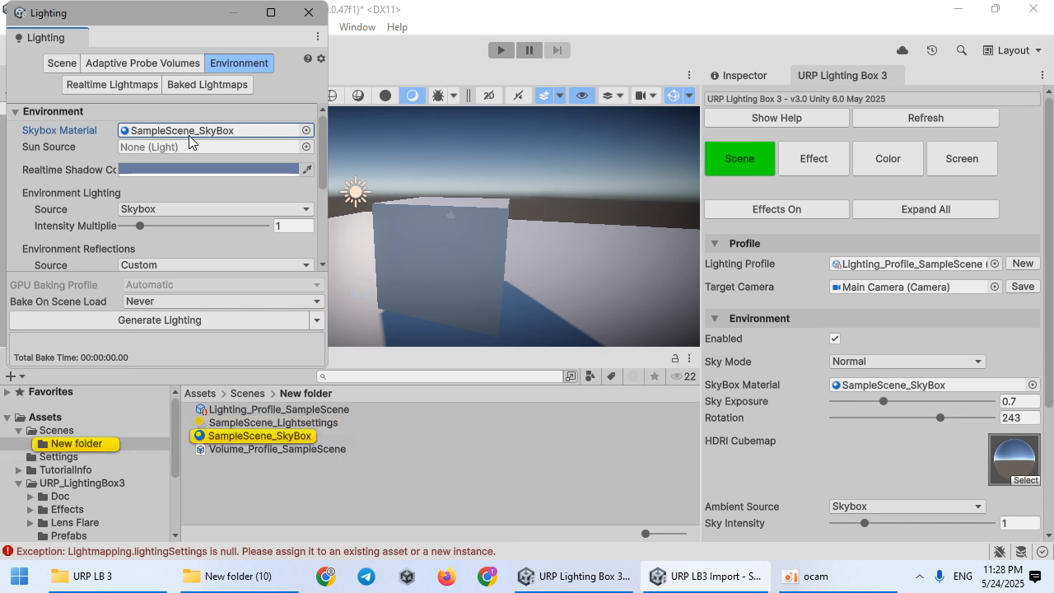
{"action": "left_click", "coordinate": [906, 263]}
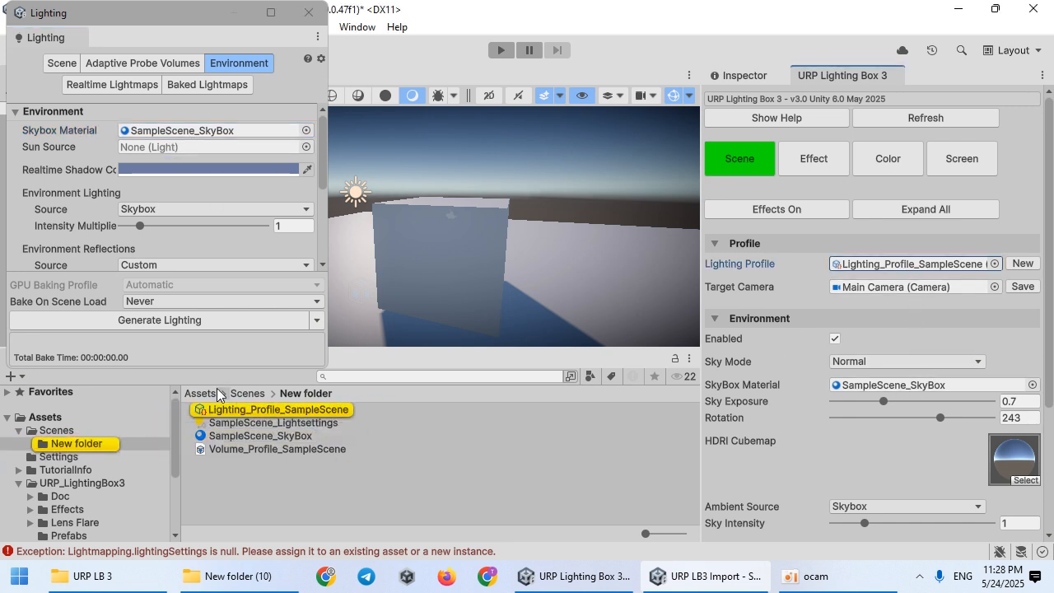
{"action": "left_click", "coordinate": [306, 14]}
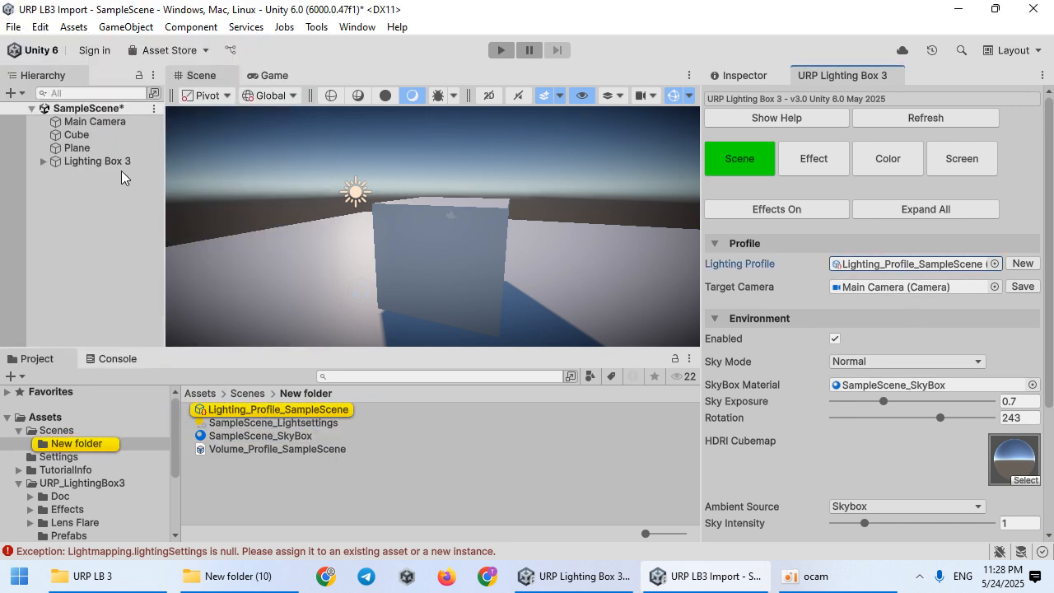
Examine the children of the Lighting Box 3 object, selecting its Global Volume and its Directional Light.
{"action": "left_click", "coordinate": [42, 162]}
{"action": "left_click", "coordinate": [92, 188]}
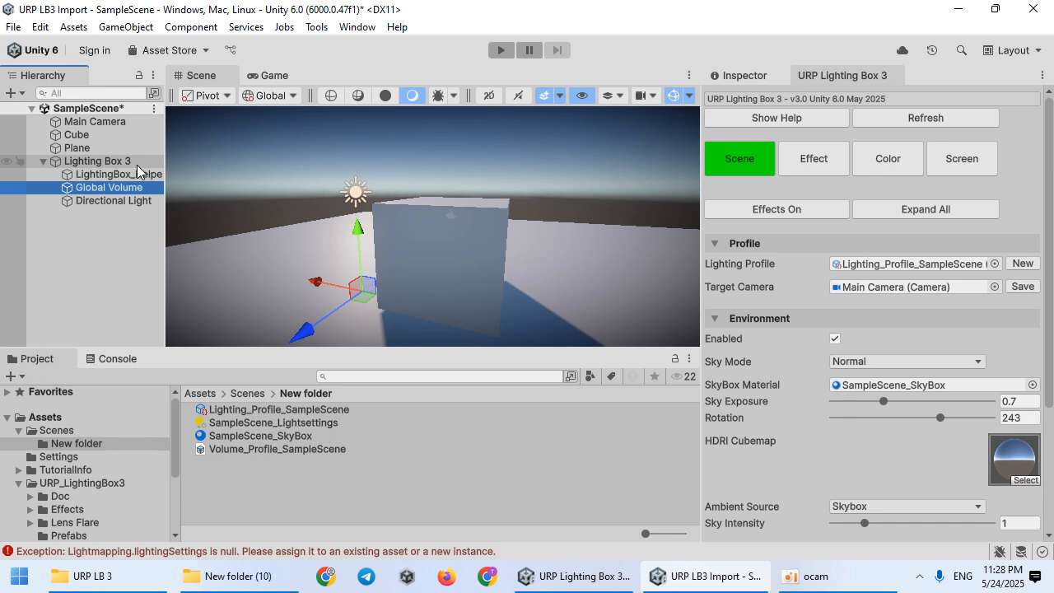
{"action": "left_click", "coordinate": [117, 201]}
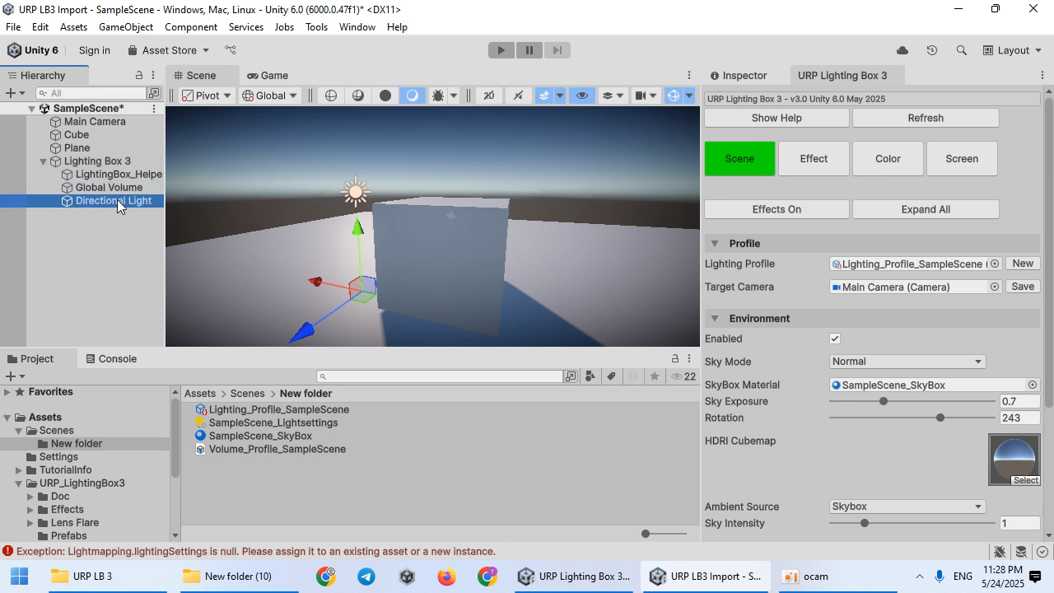
{"action": "right_click_drag", "start_coordinate": [316, 258], "coordinate": [334, 214]}
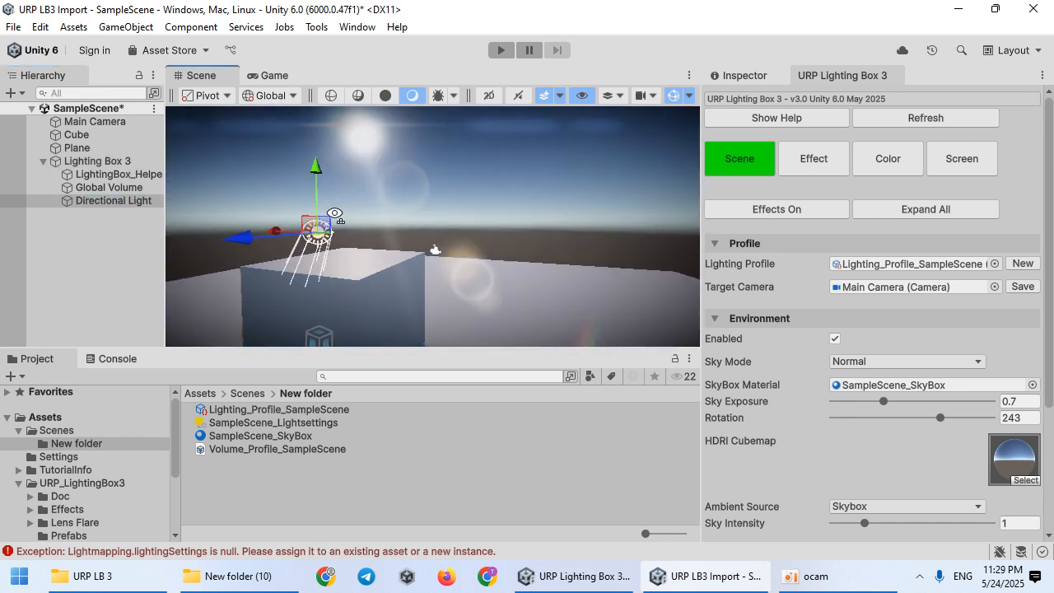
Set the environment's sky mode to PBR and enable the Volumetric Clouds effect.
{"action": "left_click", "coordinate": [872, 402]}
{"action": "right_click_drag", "start_coordinate": [585, 275], "coordinate": [545, 249]}
{"action": "left_click", "coordinate": [828, 161]}
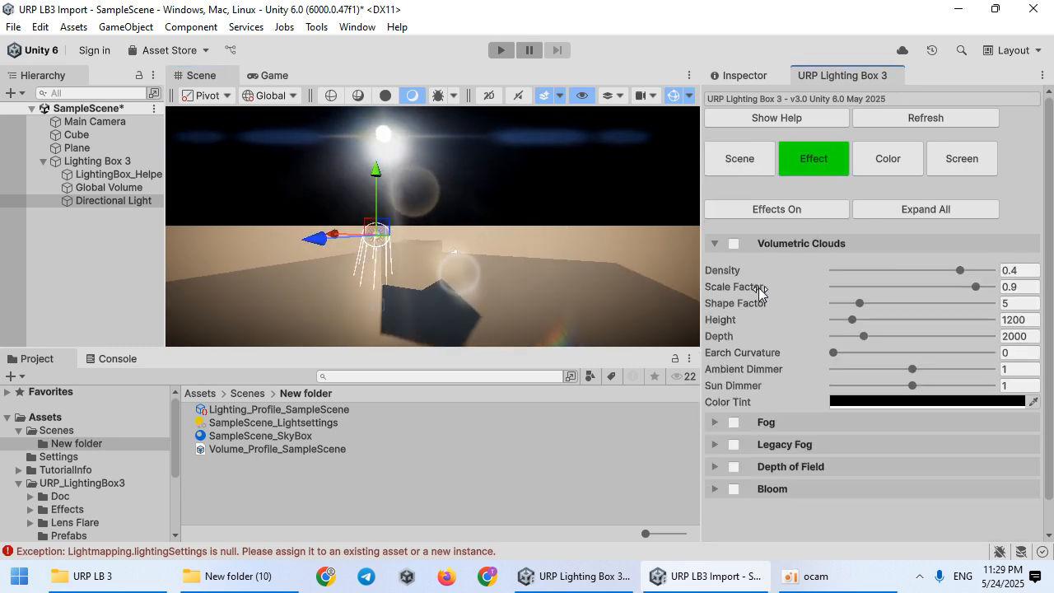
{"action": "left_click", "coordinate": [734, 244]}
{"action": "right_click_drag", "start_coordinate": [577, 238], "coordinate": [626, 235]}
Set the sky mode to Normal and choose kloofendal_overcast_puresky as the HDRI cubemap after previewing other cubemaps.
{"action": "left_click", "coordinate": [741, 161]}
{"action": "scroll", "coordinate": [784, 329], "scroll_direction": "down", "scroll_amount": 3}
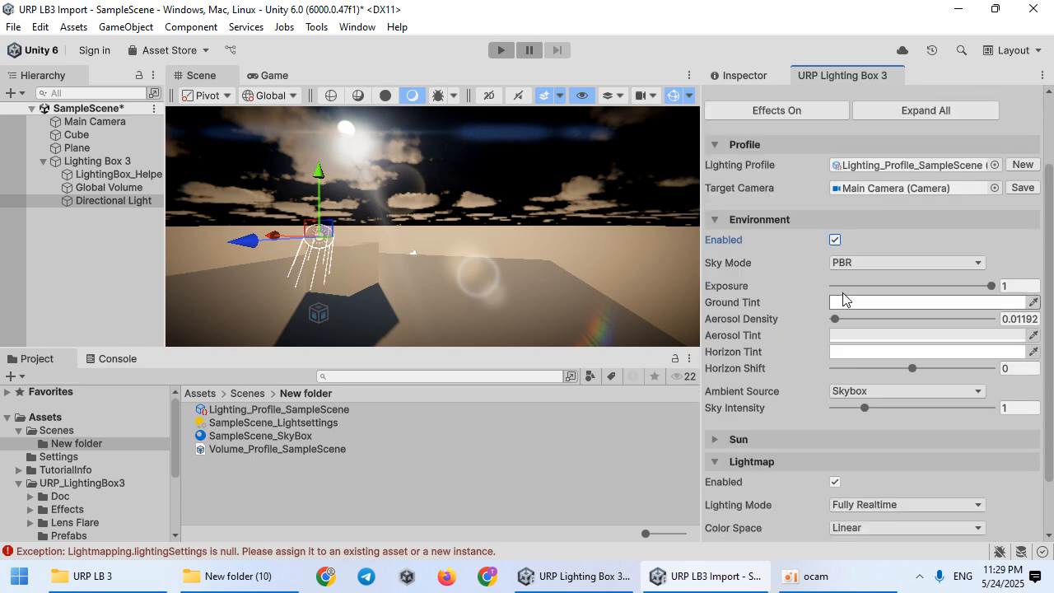
{"action": "left_click", "coordinate": [878, 263]}
{"action": "left_click", "coordinate": [882, 282]}
{"action": "left_click", "coordinate": [1021, 377]}
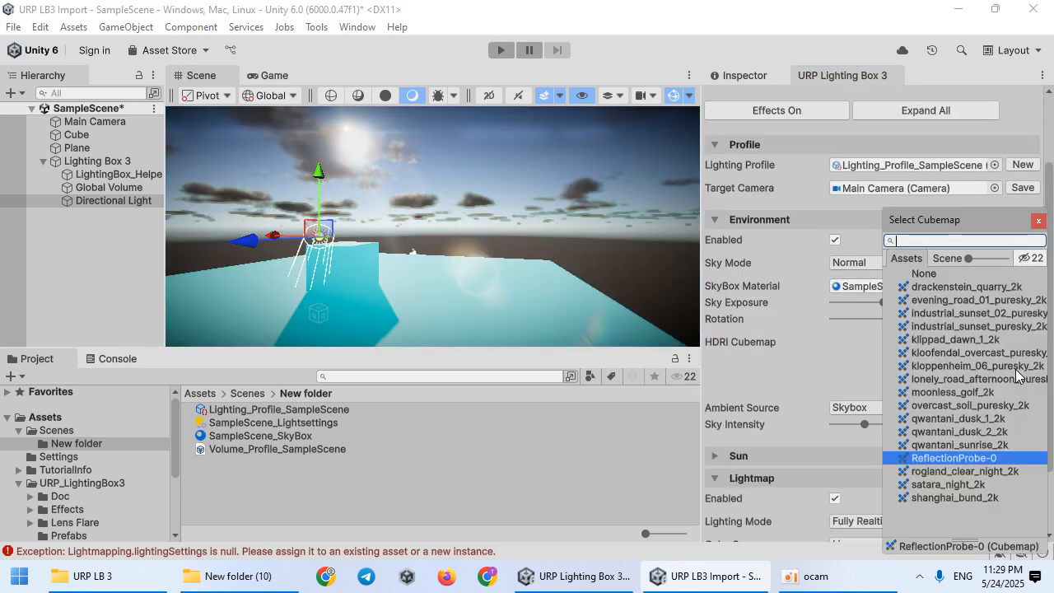
{"action": "left_click", "coordinate": [972, 300]}
{"action": "left_click", "coordinate": [956, 326]}
{"action": "left_click", "coordinate": [962, 366]}
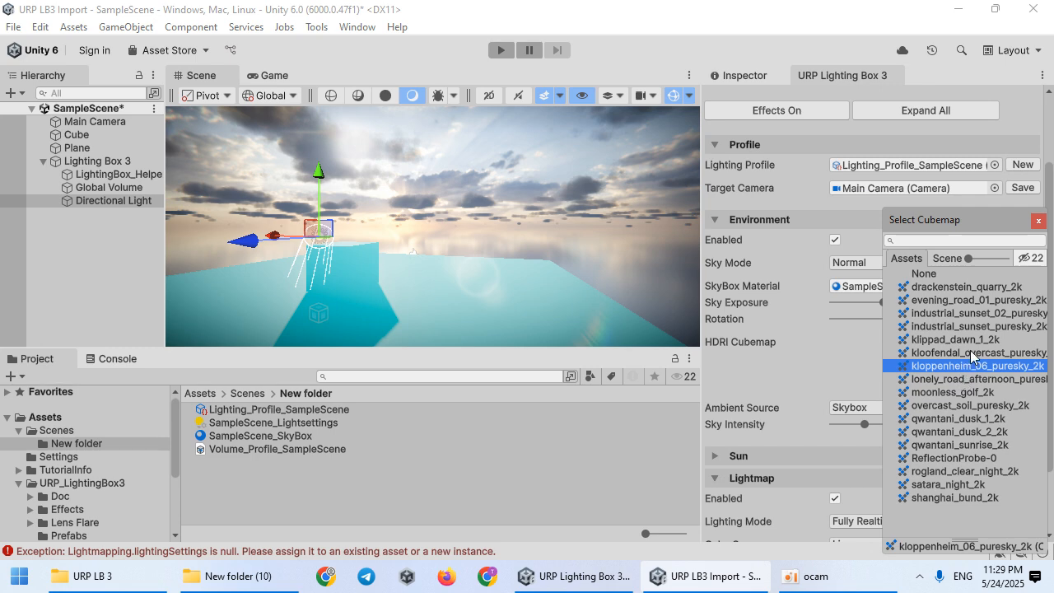
{"action": "double_click", "coordinate": [972, 353]}
{"action": "scroll", "coordinate": [788, 174], "scroll_direction": "up", "scroll_amount": 3}
Disable the Volumetric Clouds effect and collapse its settings.
{"action": "left_click", "coordinate": [799, 164]}
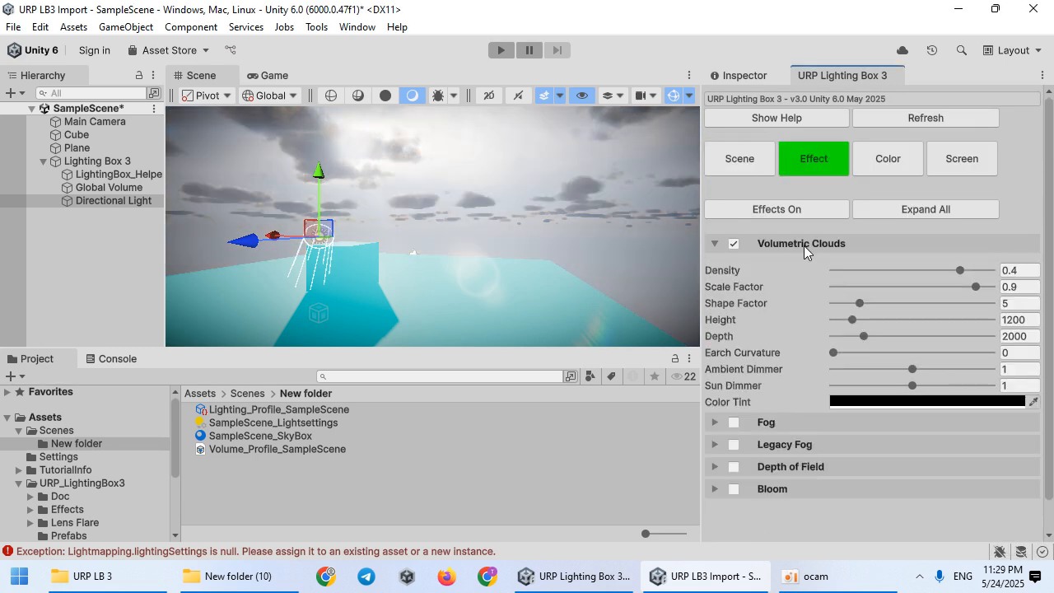
{"action": "left_click", "coordinate": [741, 243]}
{"action": "left_click", "coordinate": [757, 243]}
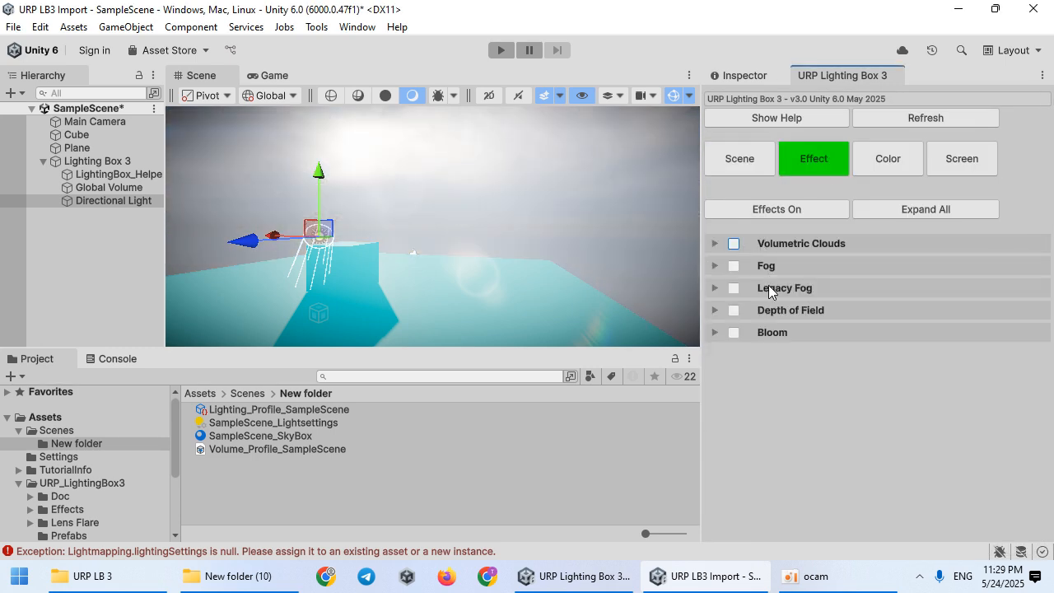
{"action": "right_click_drag", "start_coordinate": [475, 241], "coordinate": [602, 156]}
Switch the environment's sky mode back to PBR.
{"action": "left_click", "coordinate": [743, 170]}
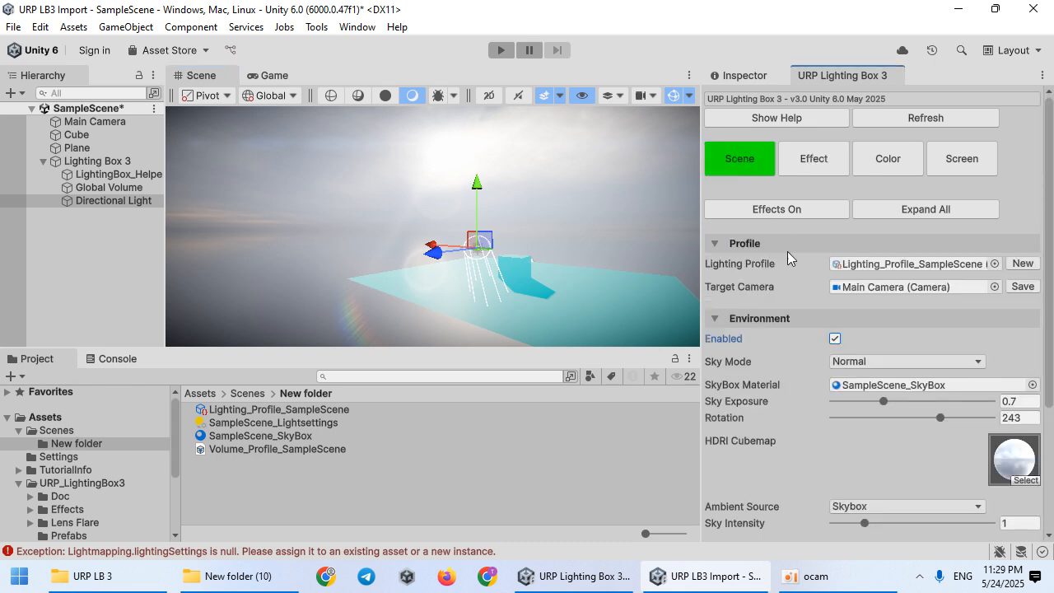
{"action": "left_click", "coordinate": [870, 398]}
{"action": "right_click_drag", "start_coordinate": [618, 296], "coordinate": [560, 230]}
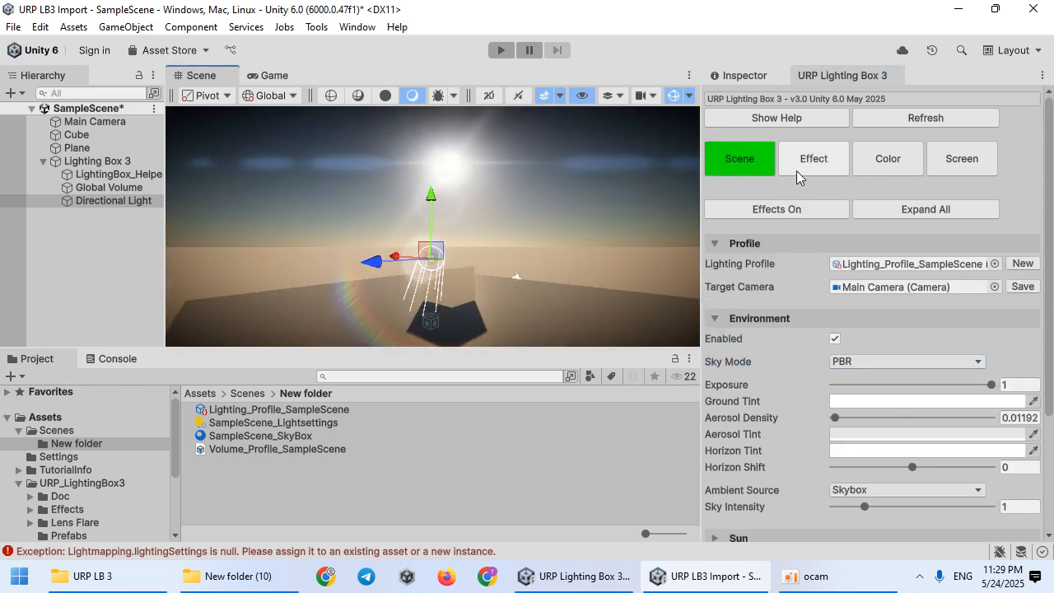
Enable Volumetric Clouds again, and turn the Fog effect on and back off to compare the look.
{"action": "left_click", "coordinate": [796, 169]}
{"action": "left_click", "coordinate": [734, 244]}
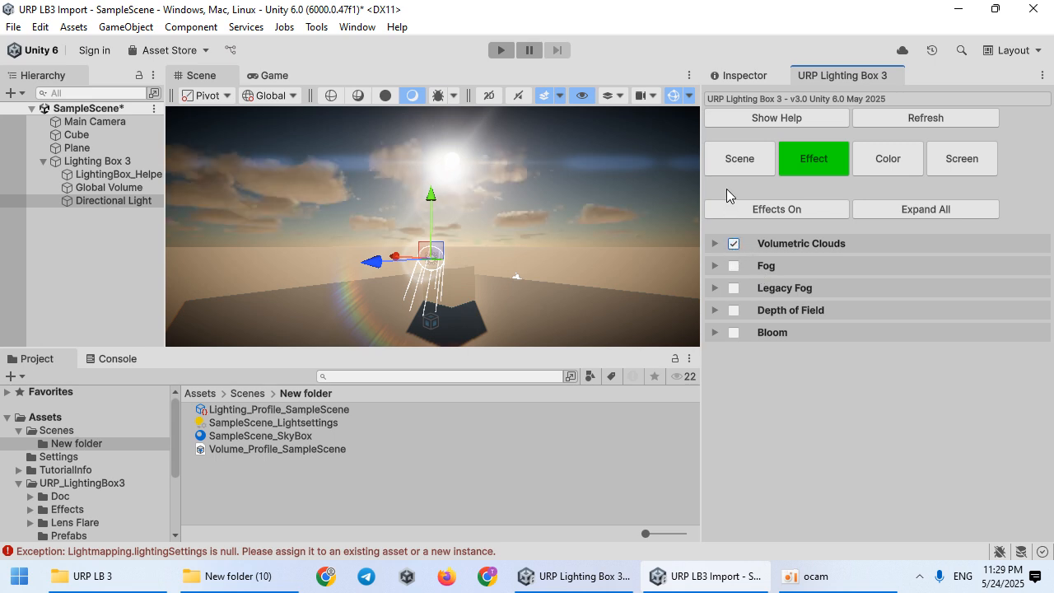
{"action": "left_click", "coordinate": [732, 266]}
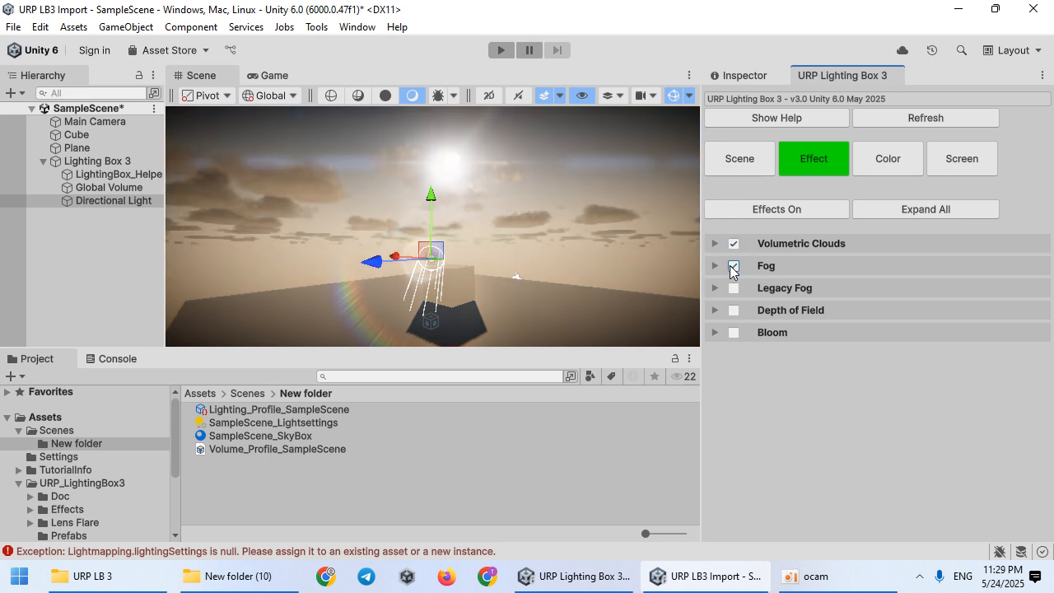
{"action": "left_click", "coordinate": [733, 267]}
Adjust the sun's direction to Rotation X 27.2 and Rotation Y 308, and check the lighting in the scene.
{"action": "left_click", "coordinate": [729, 163]}
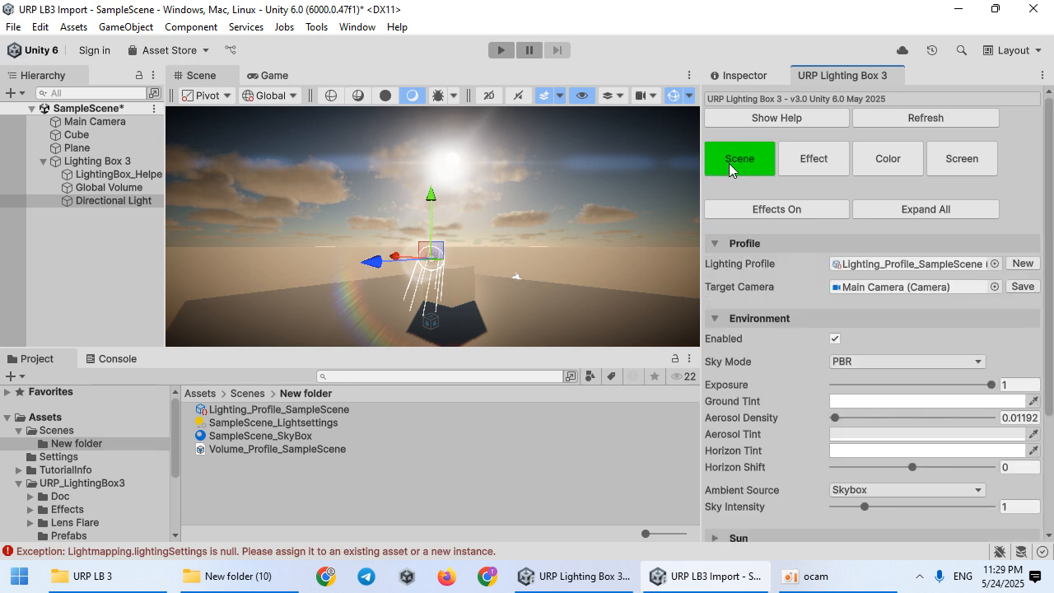
{"action": "scroll", "coordinate": [791, 371], "scroll_direction": "down", "scroll_amount": 4}
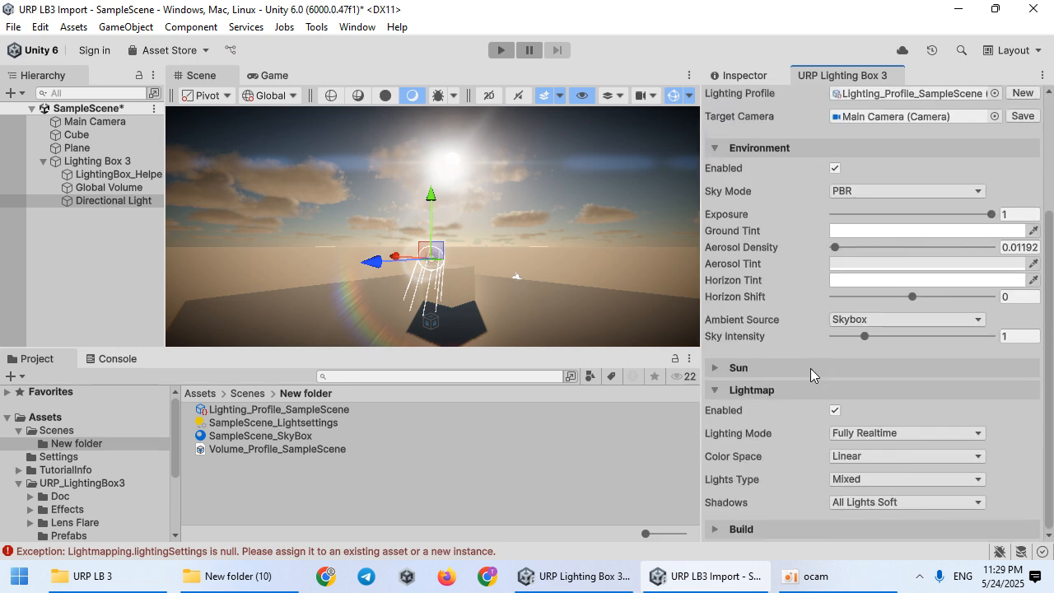
{"action": "left_click", "coordinate": [810, 368]}
{"action": "scroll", "coordinate": [824, 377], "scroll_direction": "down", "scroll_amount": 2}
{"action": "mouse_move", "coordinate": [858, 378]}
{"action": "left_mouse_down"}
{"action": "mouse_move", "coordinate": [874, 378]}
{"action": "mouse_move", "coordinate": [835, 382]}
{"action": "mouse_move", "coordinate": [890, 378]}
{"action": "mouse_move", "coordinate": [856, 373]}
{"action": "left_mouse_up"}
{"action": "mouse_move", "coordinate": [960, 394]}
{"action": "left_mouse_down"}
{"action": "mouse_move", "coordinate": [923, 394]}
{"action": "mouse_move", "coordinate": [984, 387]}
{"action": "mouse_move", "coordinate": [960, 375]}
{"action": "left_mouse_up"}
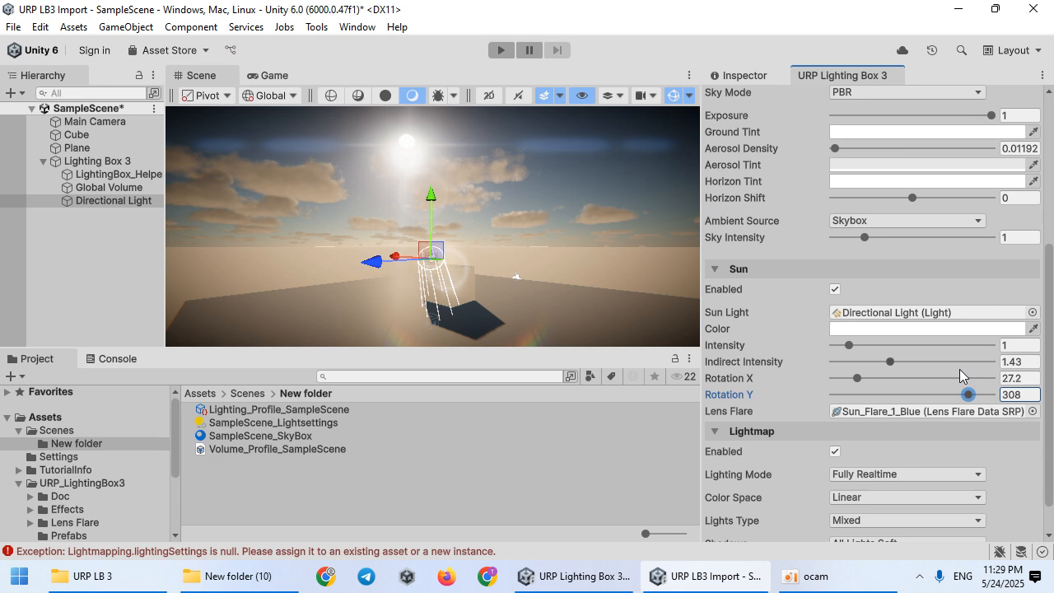
{"action": "left_click", "coordinate": [639, 235]}
{"action": "right_click_drag", "start_coordinate": [639, 235], "coordinate": [447, 278]}
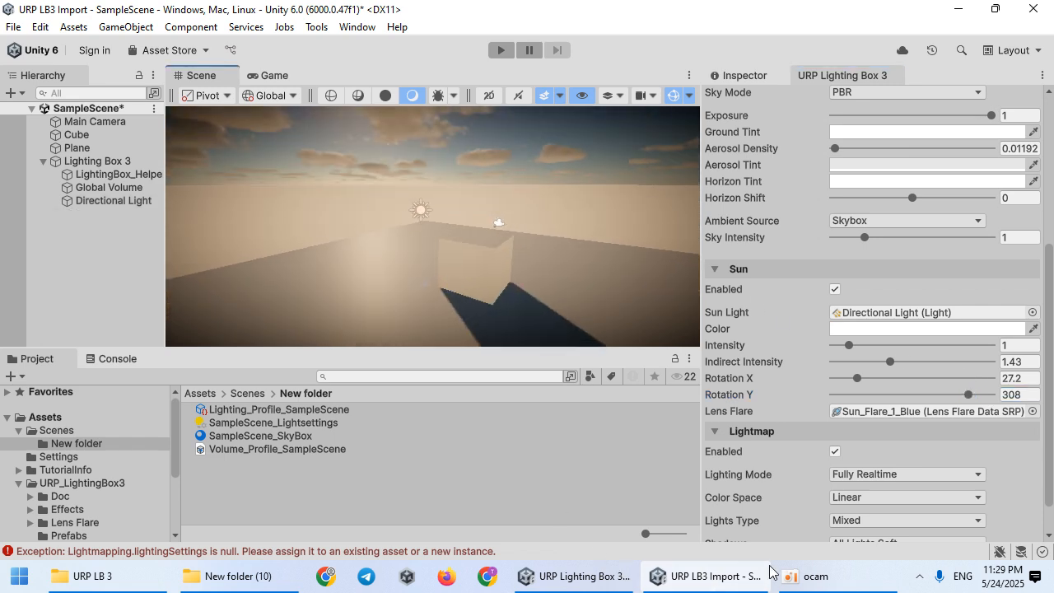